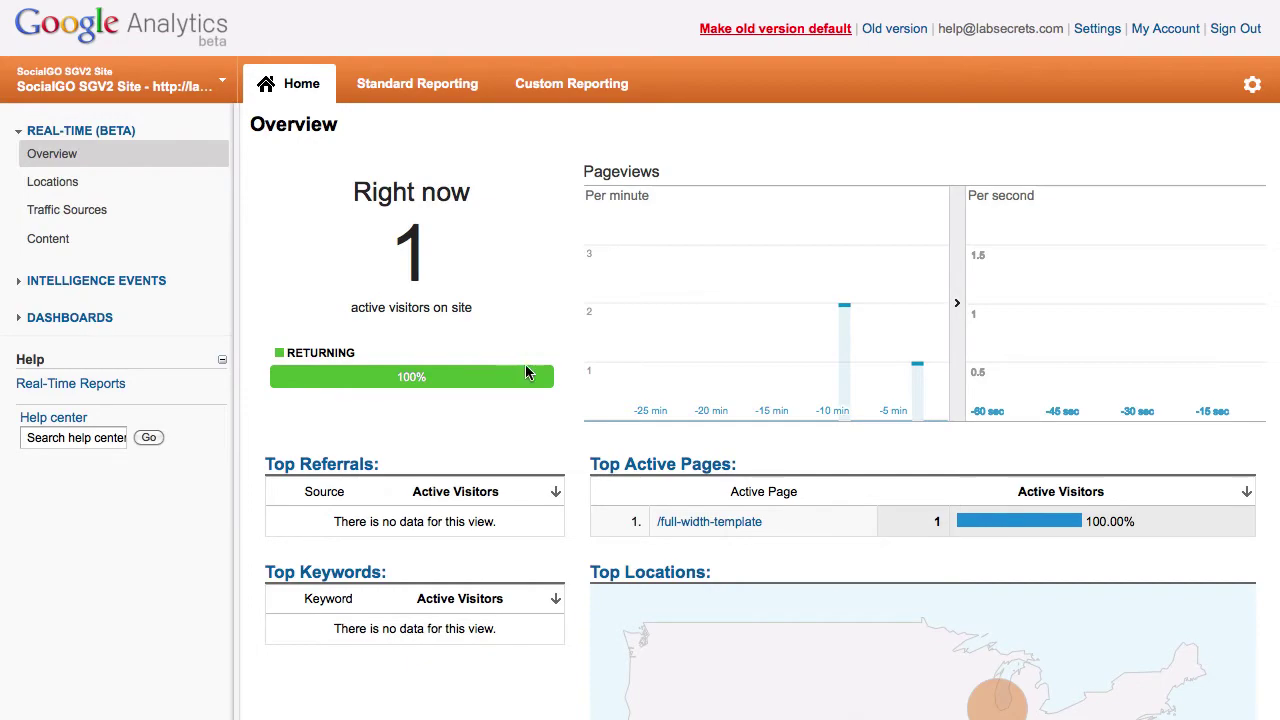
Scroll down the real-time overview to see Top Active Pages and Locations
scroll(683, 380, "down", 3)
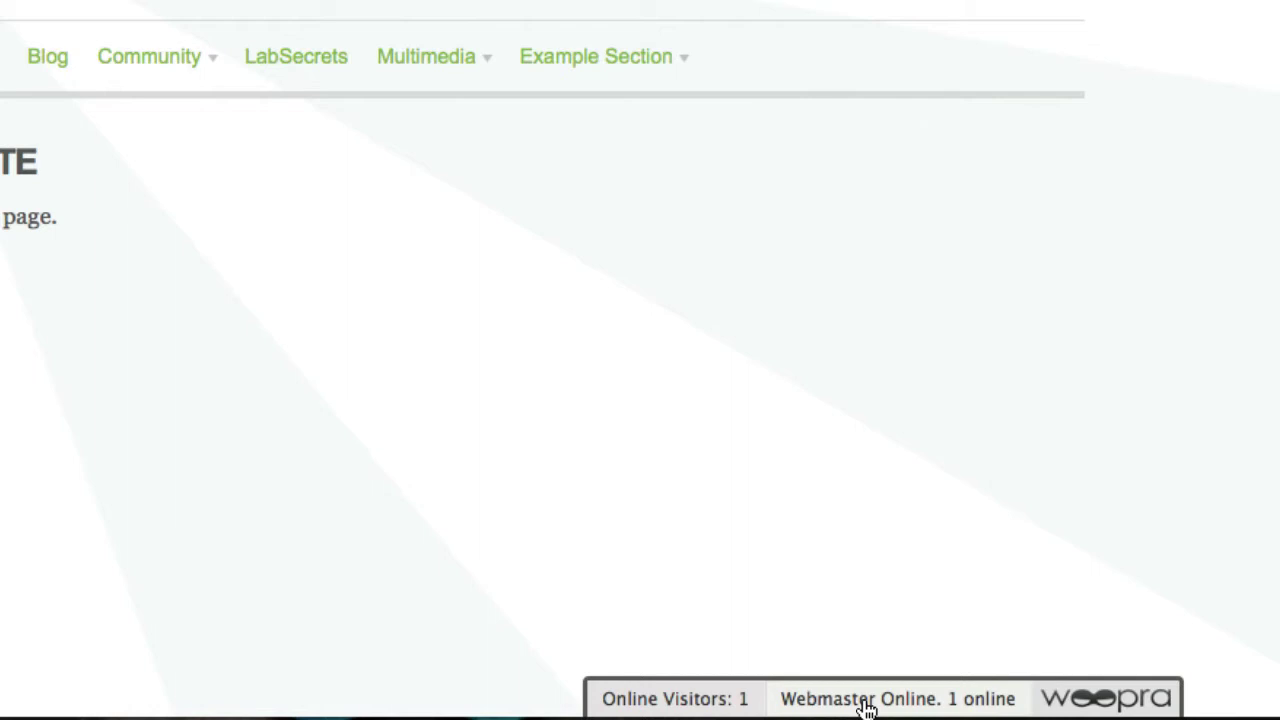
Show the online Woopra agents, open a chat popup with the webmaster, then close it
left_click(866, 700)
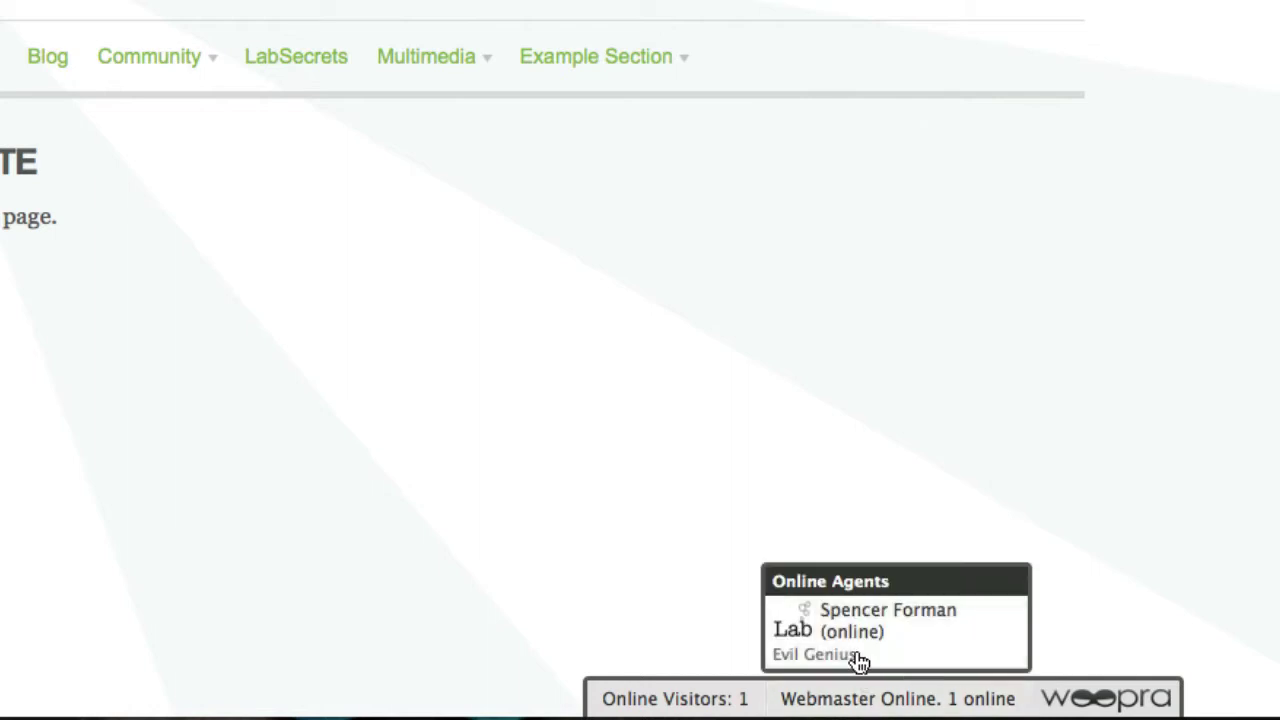
left_click(985, 663)
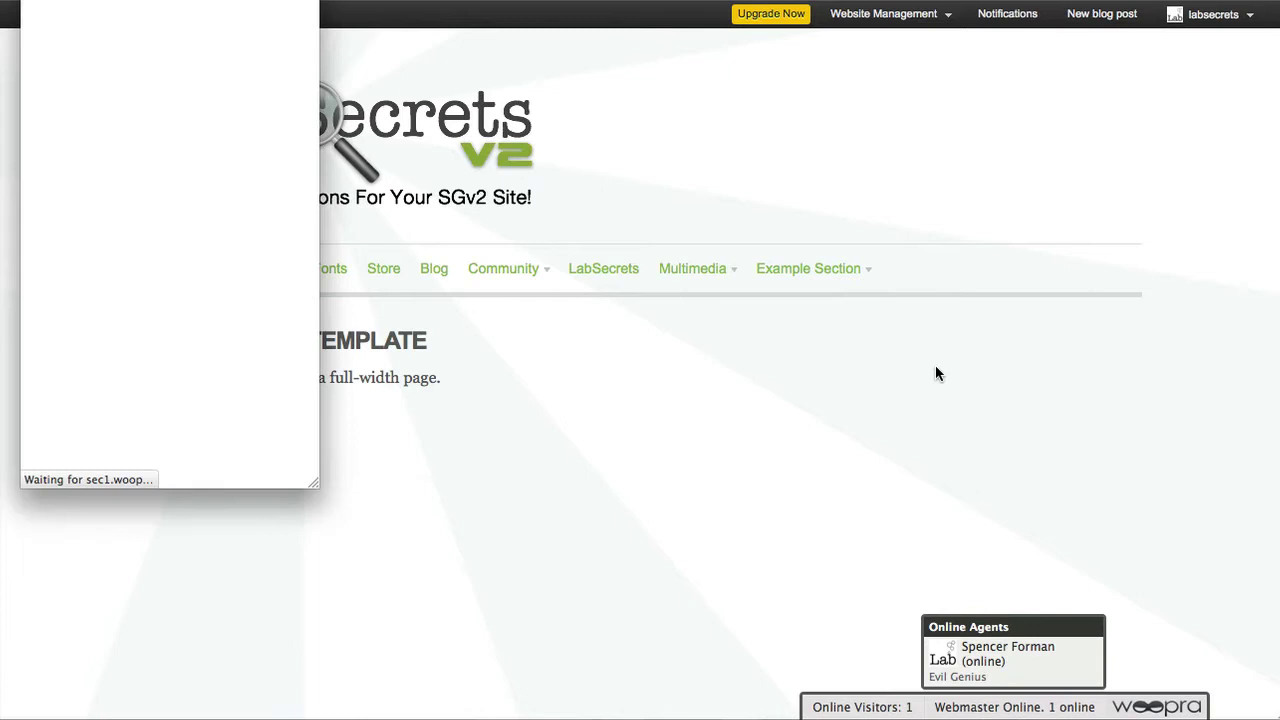
left_click(660, 196)
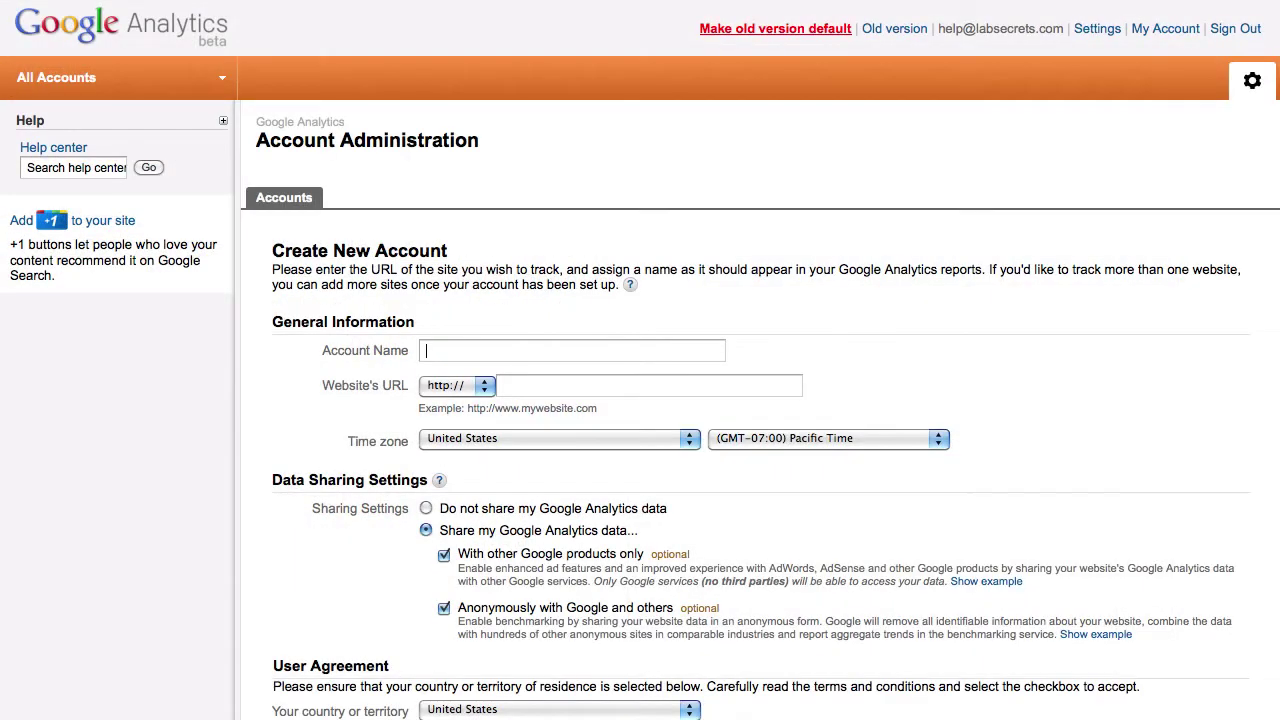
Enter the account name 'New SGV2 Account' and the website URL new.sgv2.com
scroll(1125, 272, "down", 3)
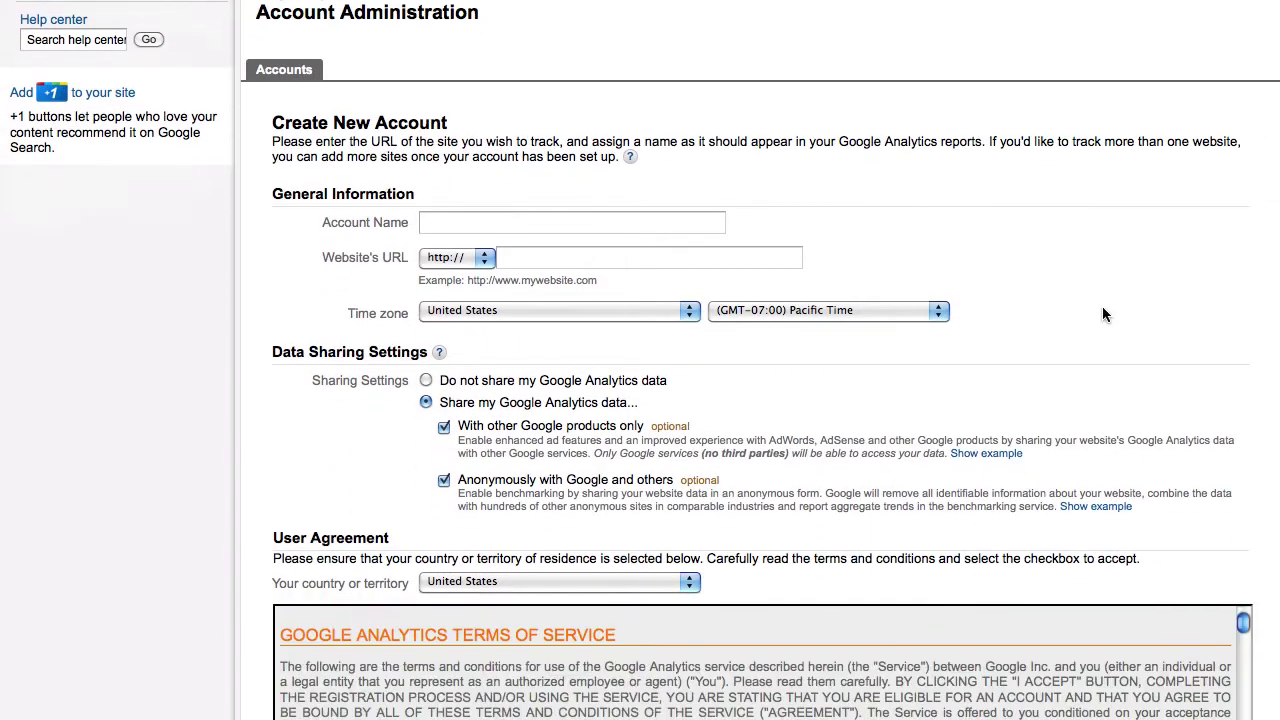
left_click(542, 234)
type("New")
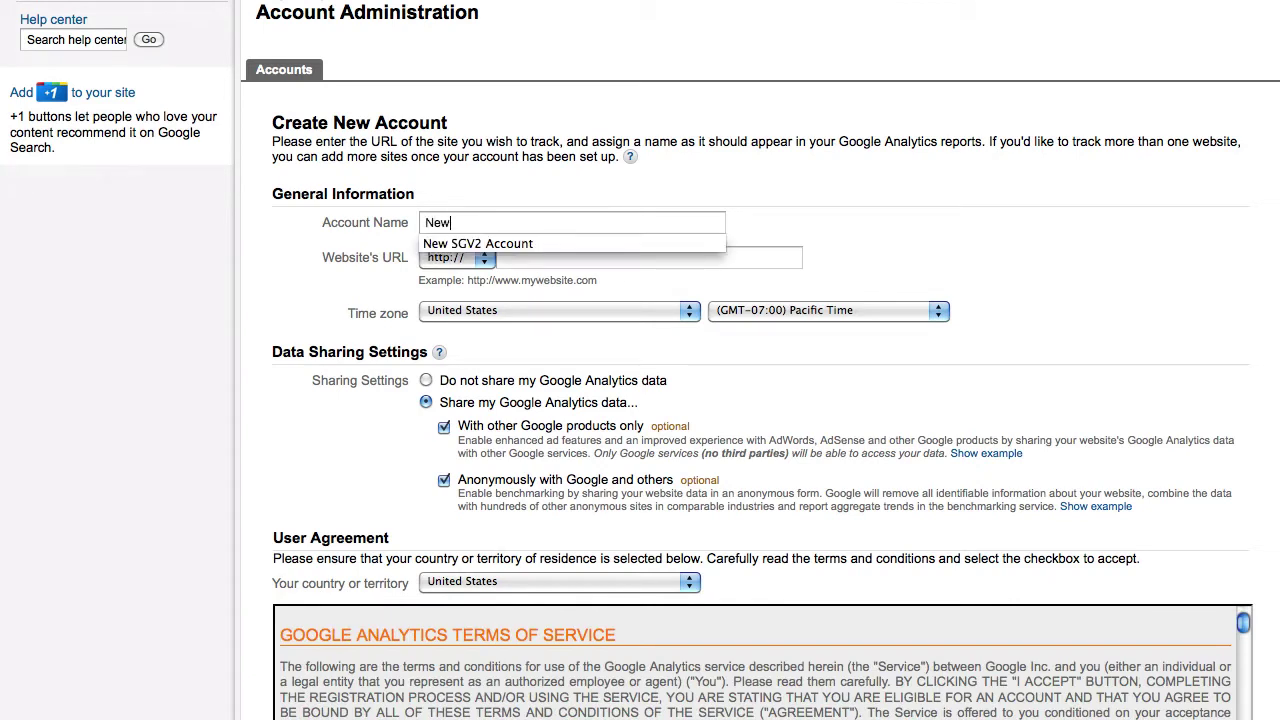
key("Down")
key("Tab")
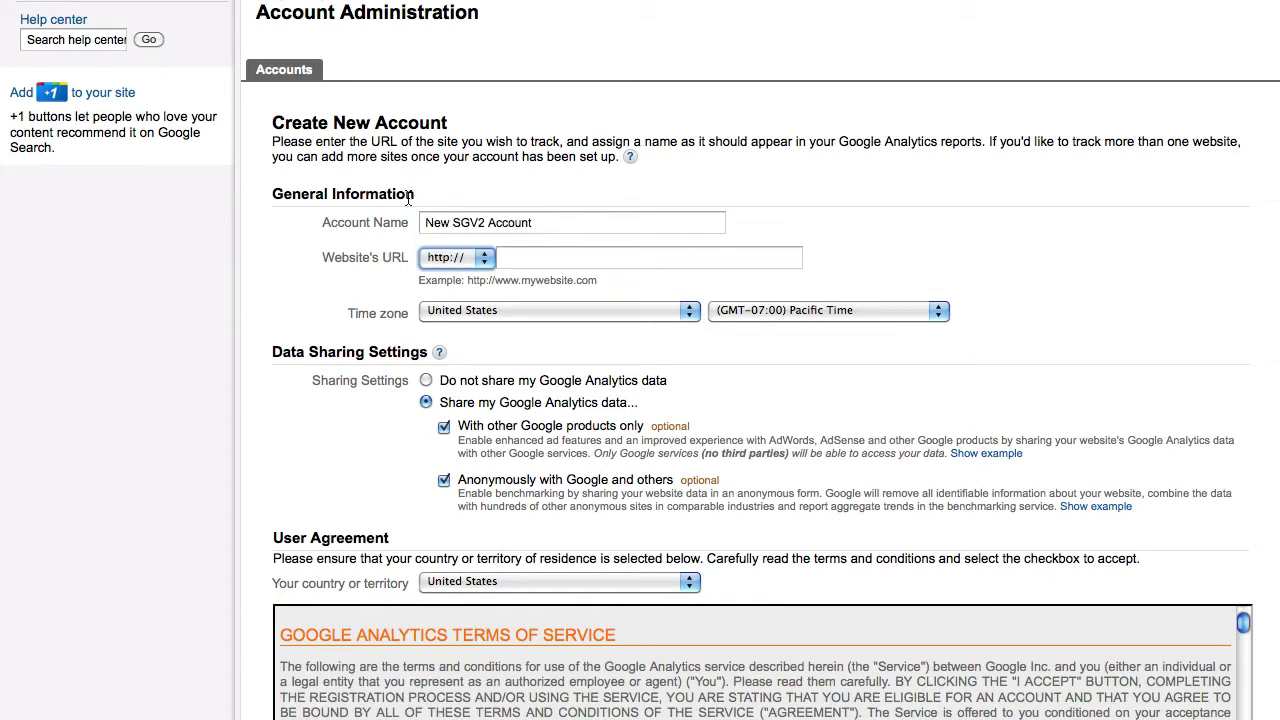
left_click(571, 256)
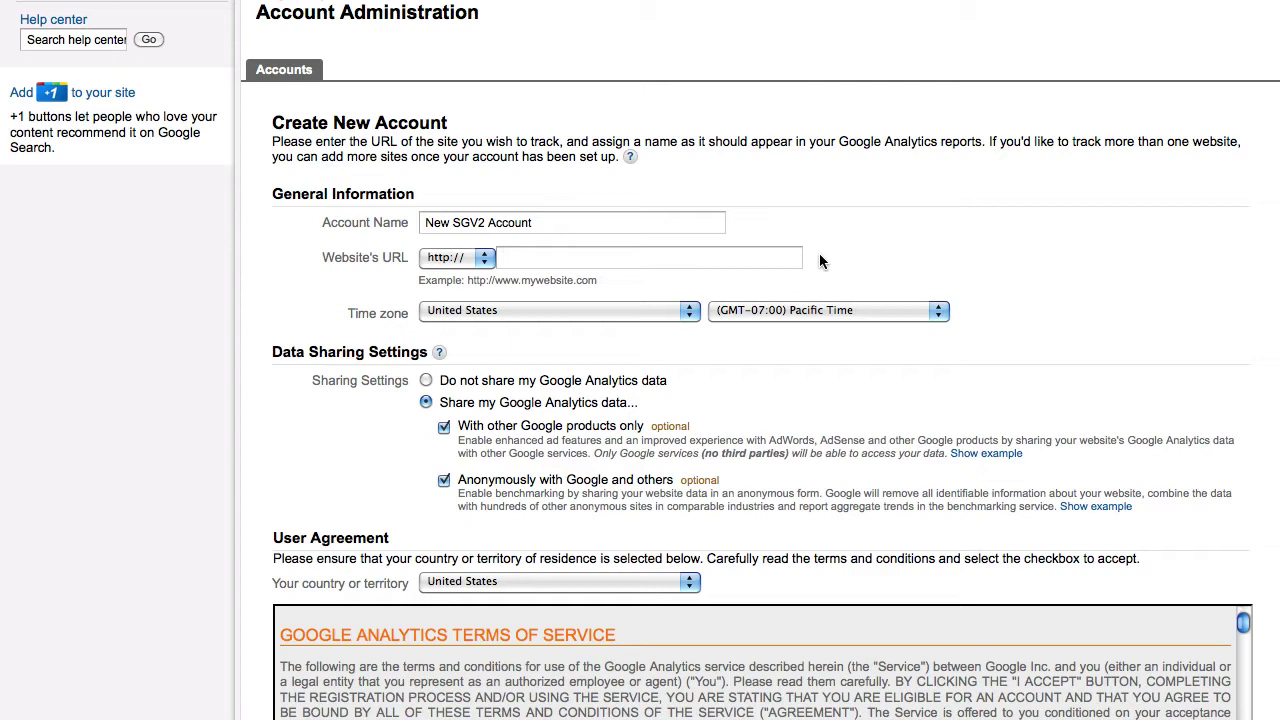
type("newsgv2.com")
type(".")
Choose (GMT-05:00) Central Time, opt out of data sharing, accept the terms and create the account
left_click(738, 316)
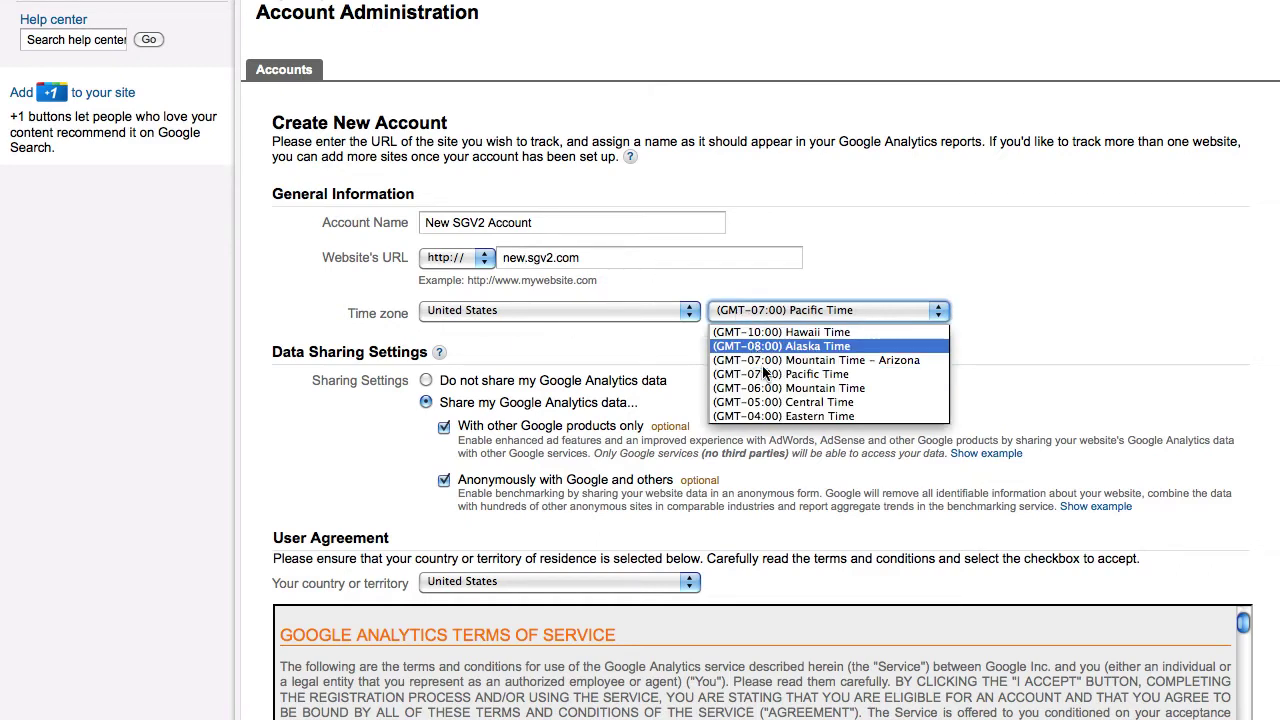
left_click(768, 393)
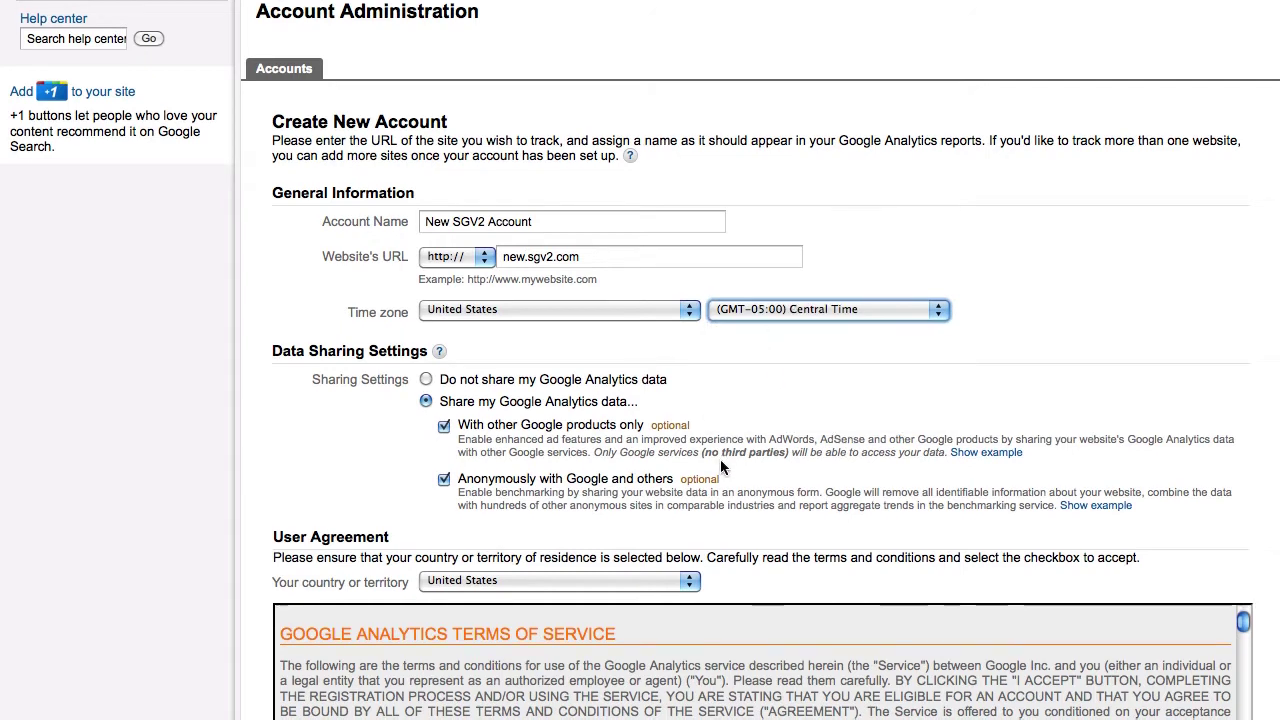
scroll(720, 459, "down", 5)
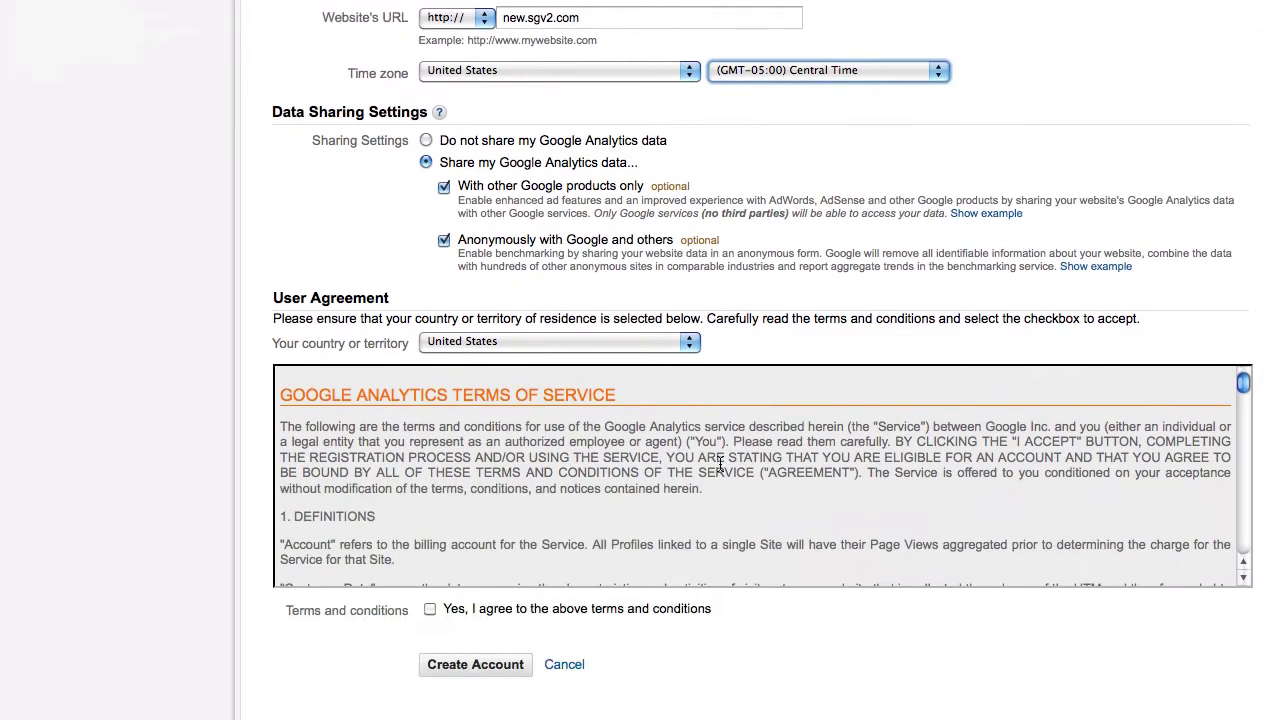
left_click(427, 140)
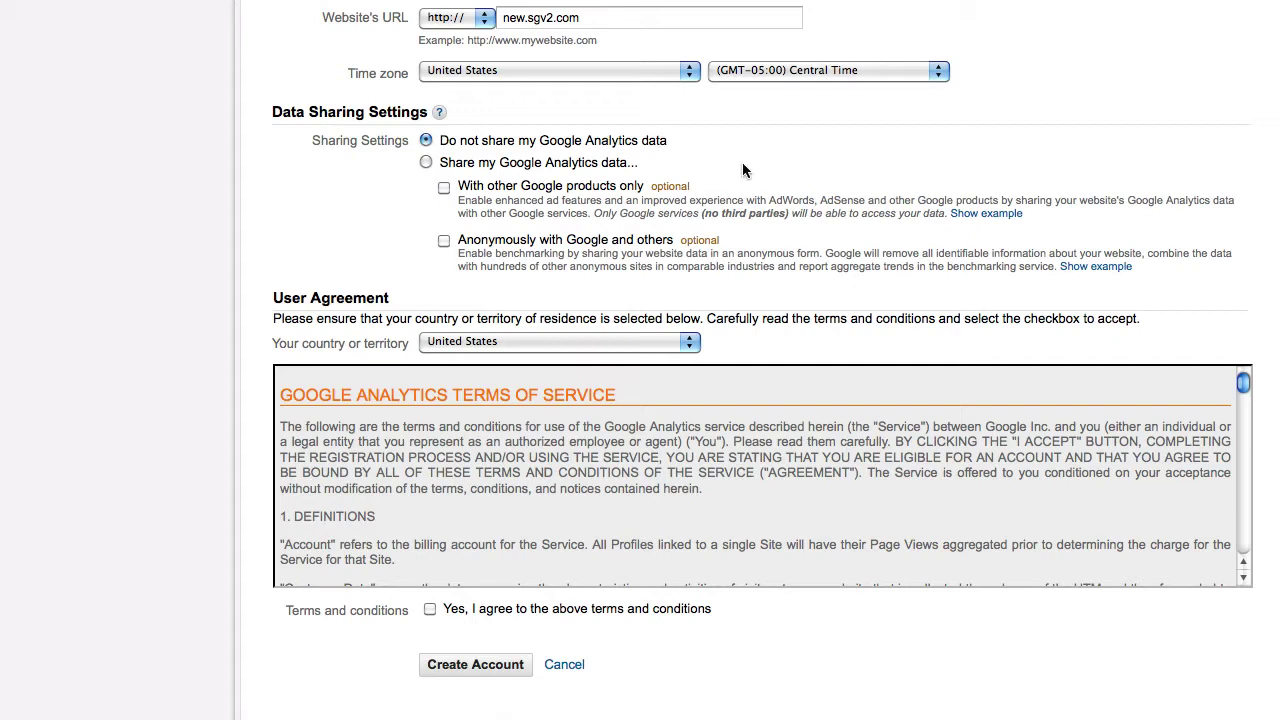
left_click(430, 610)
left_click(488, 667)
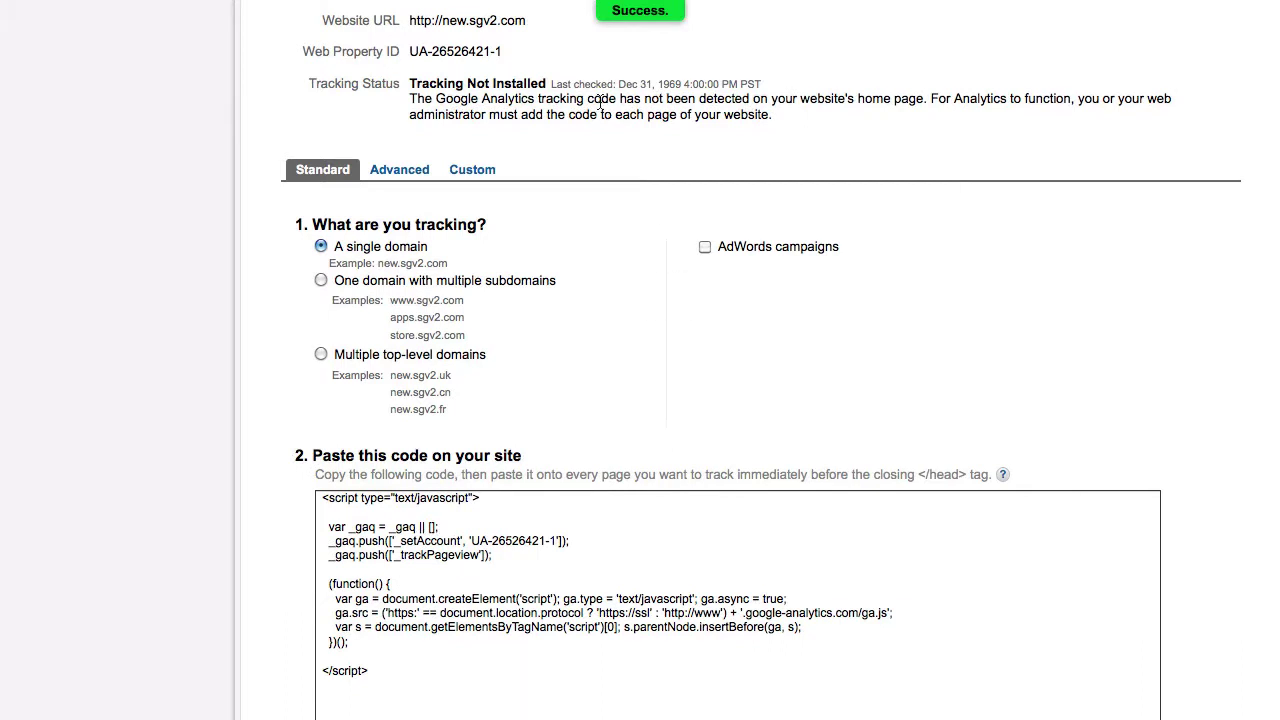
Select and copy the new property's single-domain tracking code script
left_click_drag(504, 52, 405, 54)
left_click(495, 79)
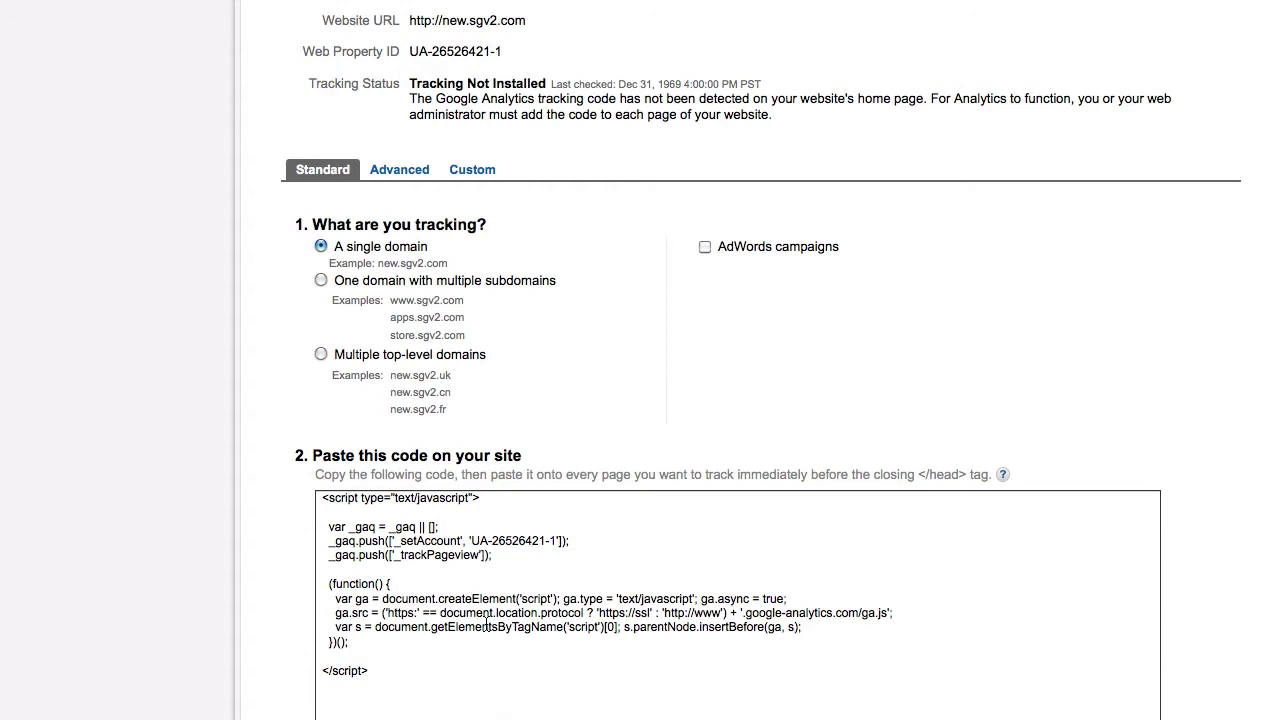
scroll(723, 379, "down", 4)
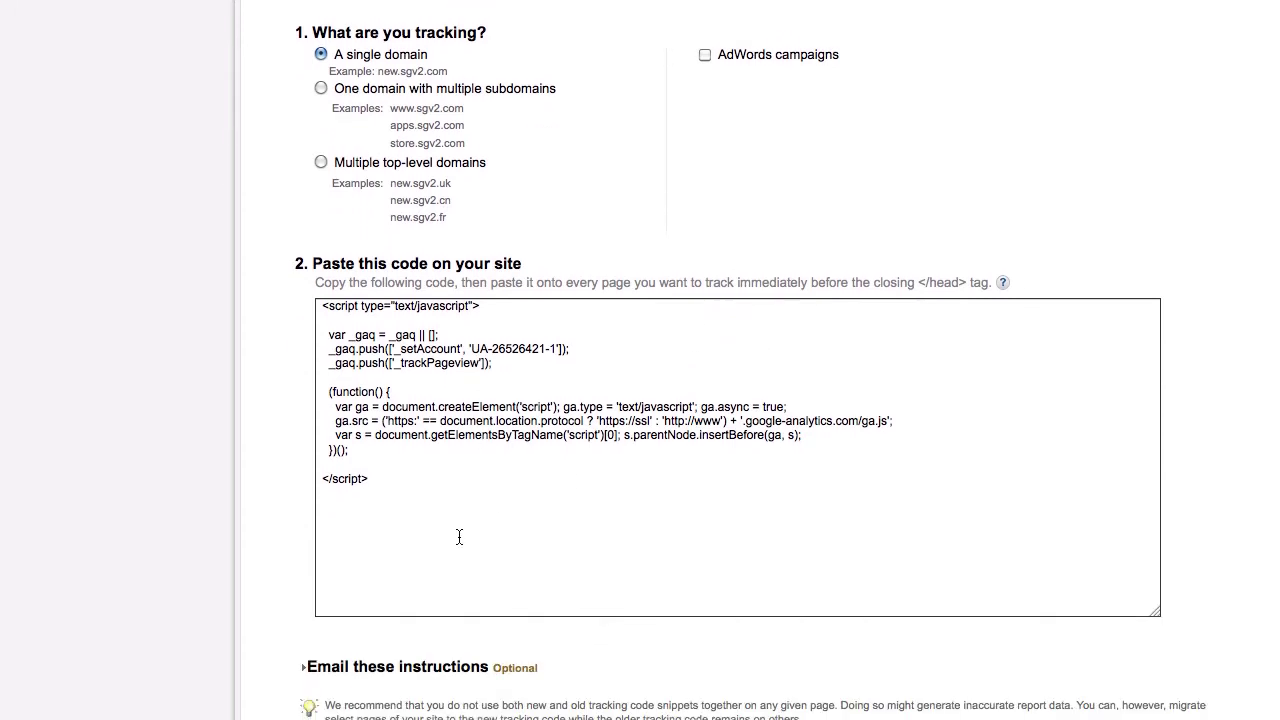
left_click_drag(457, 537, 301, 291)
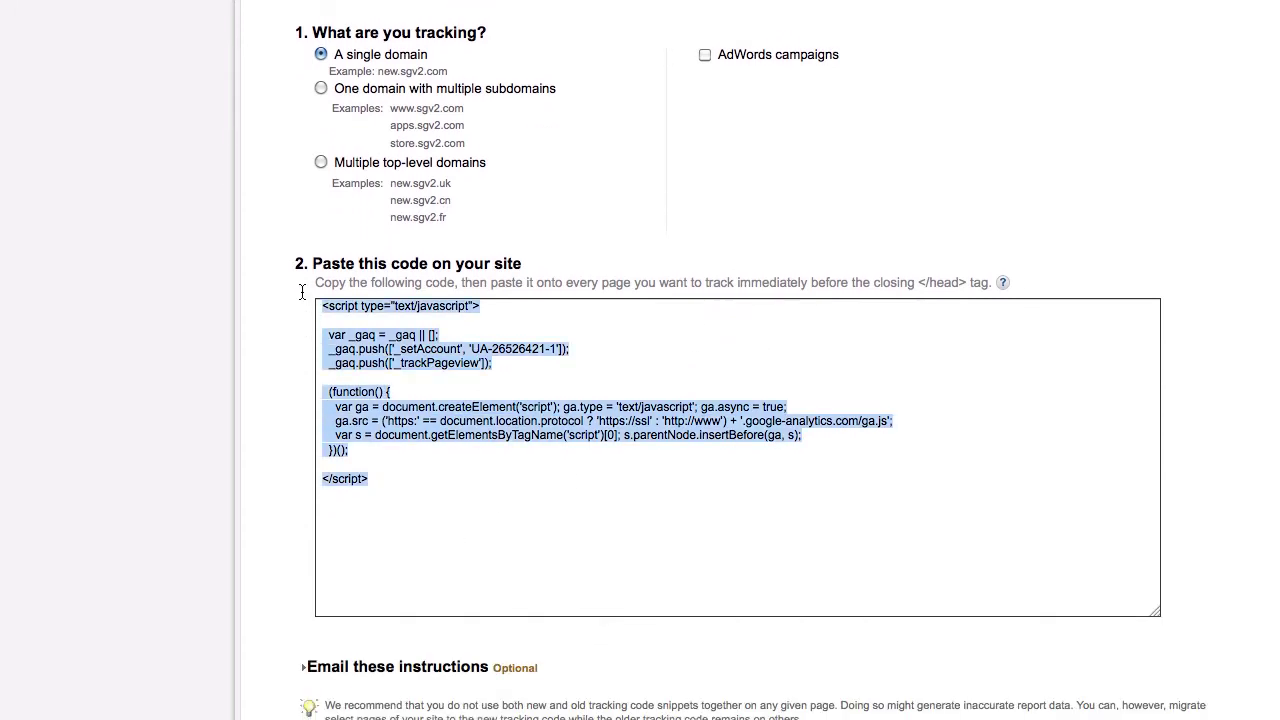
right_click(343, 337)
left_click(395, 440)
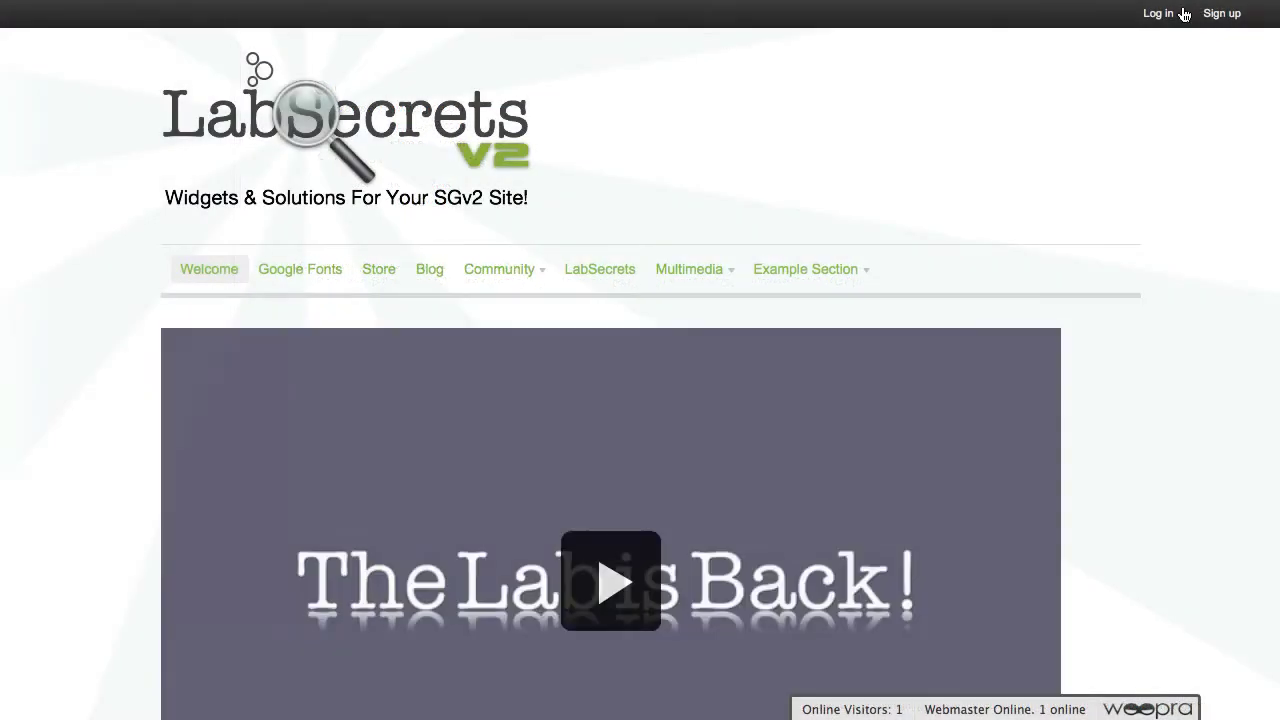
Log in to the LabSecrets SocialGO site with the saved username and password
left_click(1158, 16)
type("labs")
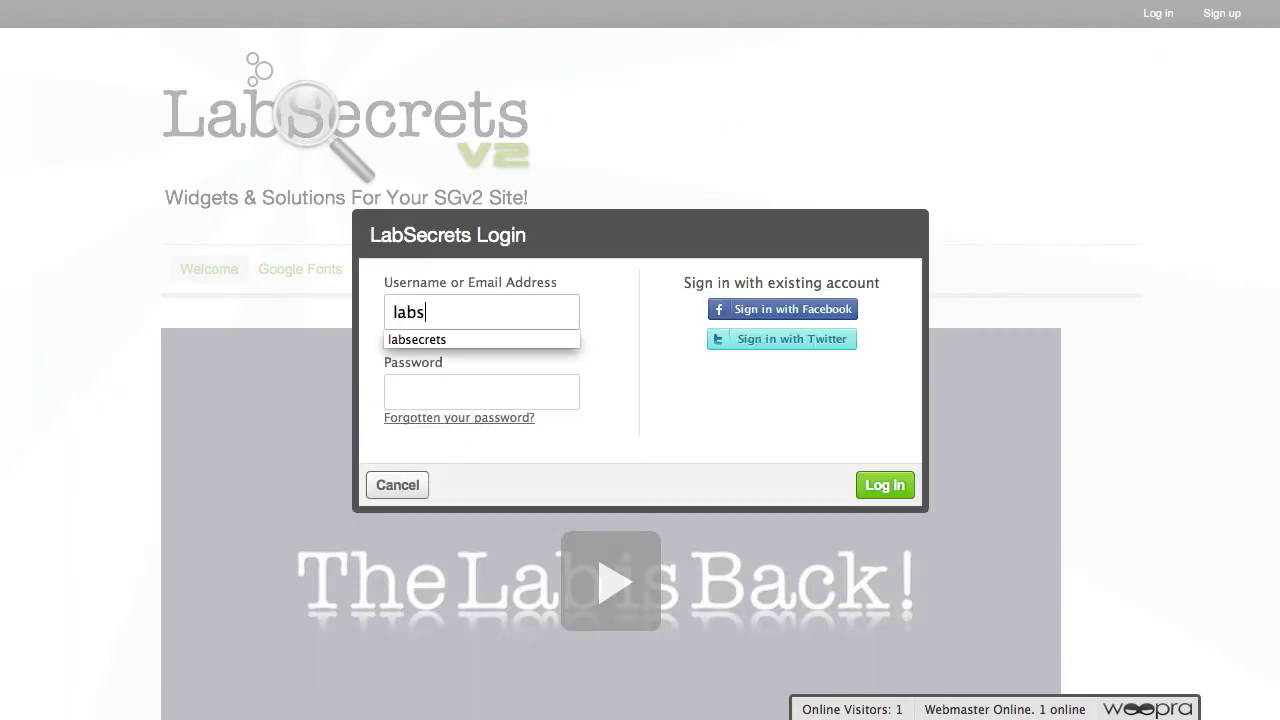
key("Down")
key("Return")
left_click(884, 486)
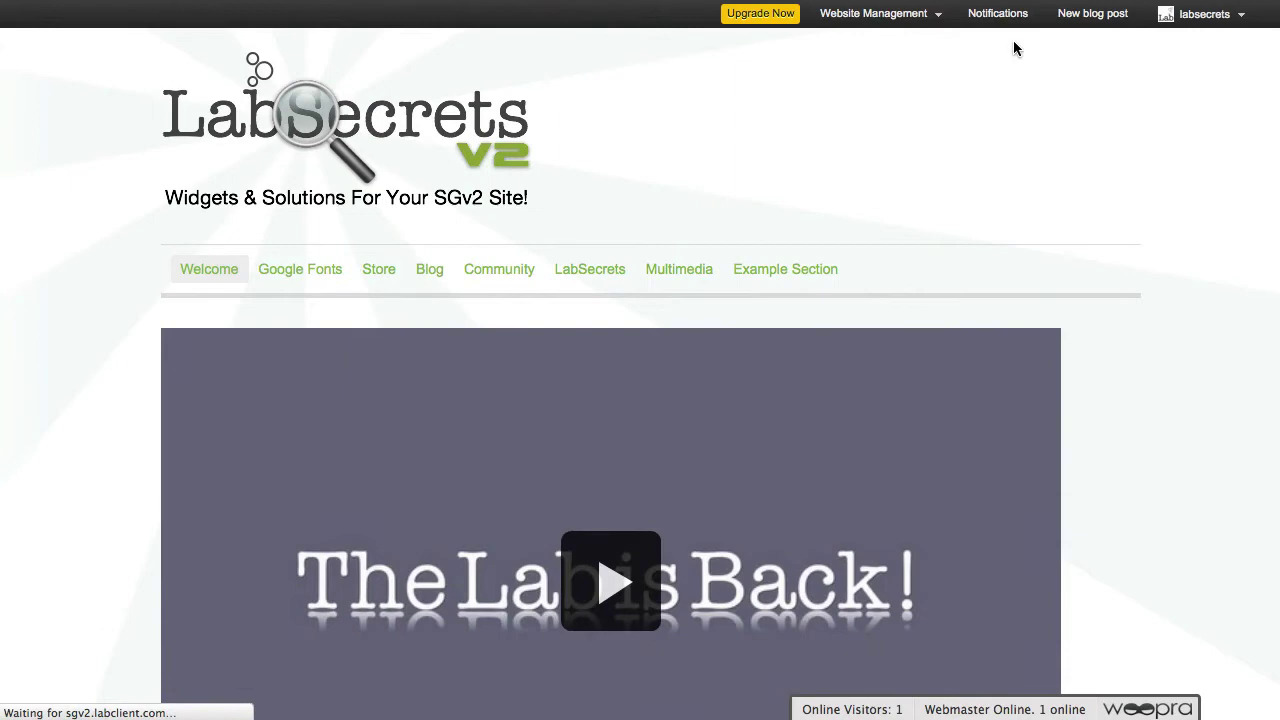
Go to the admin area's Advanced Settings for site-wide code
mouse_move(868, 16)
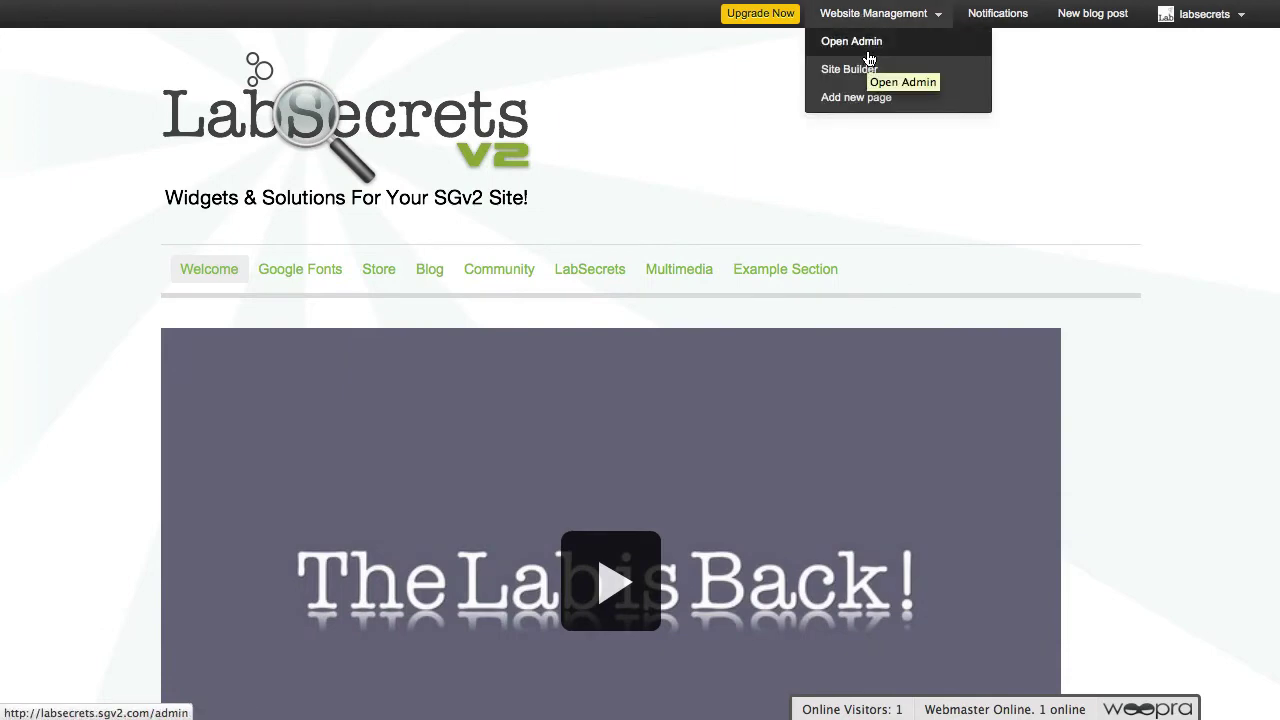
left_click(868, 57)
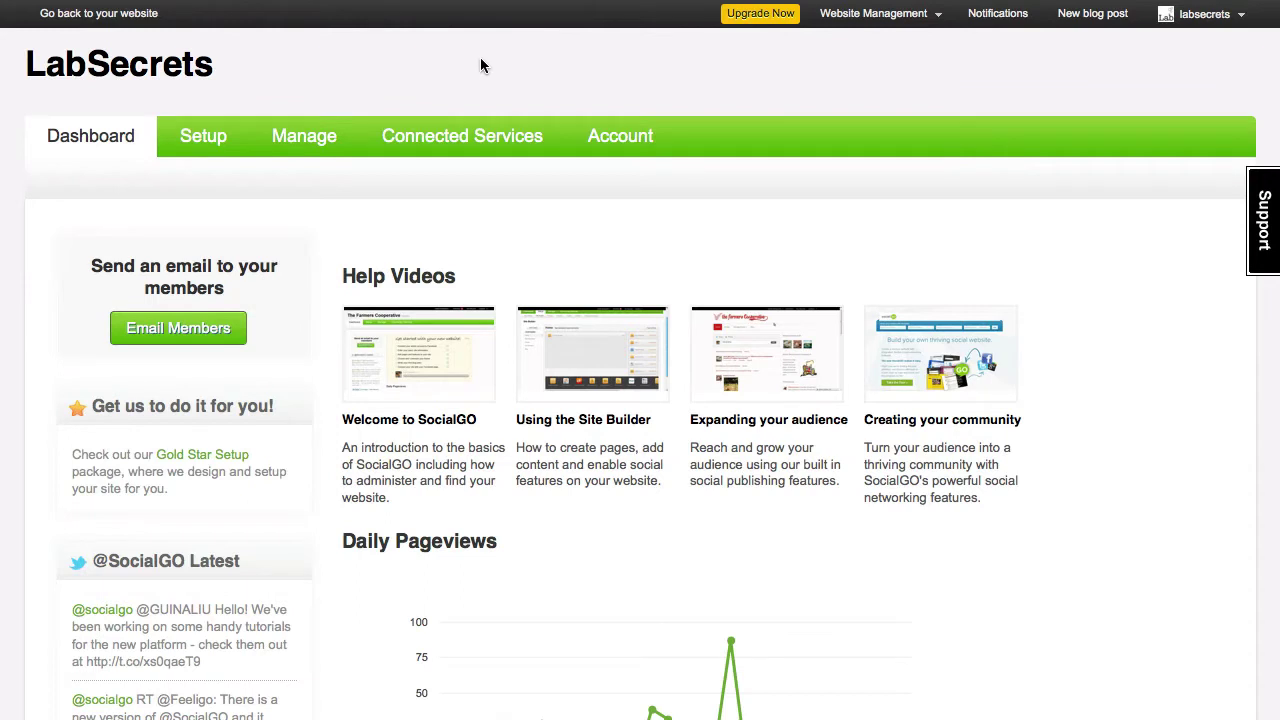
mouse_move(236, 138)
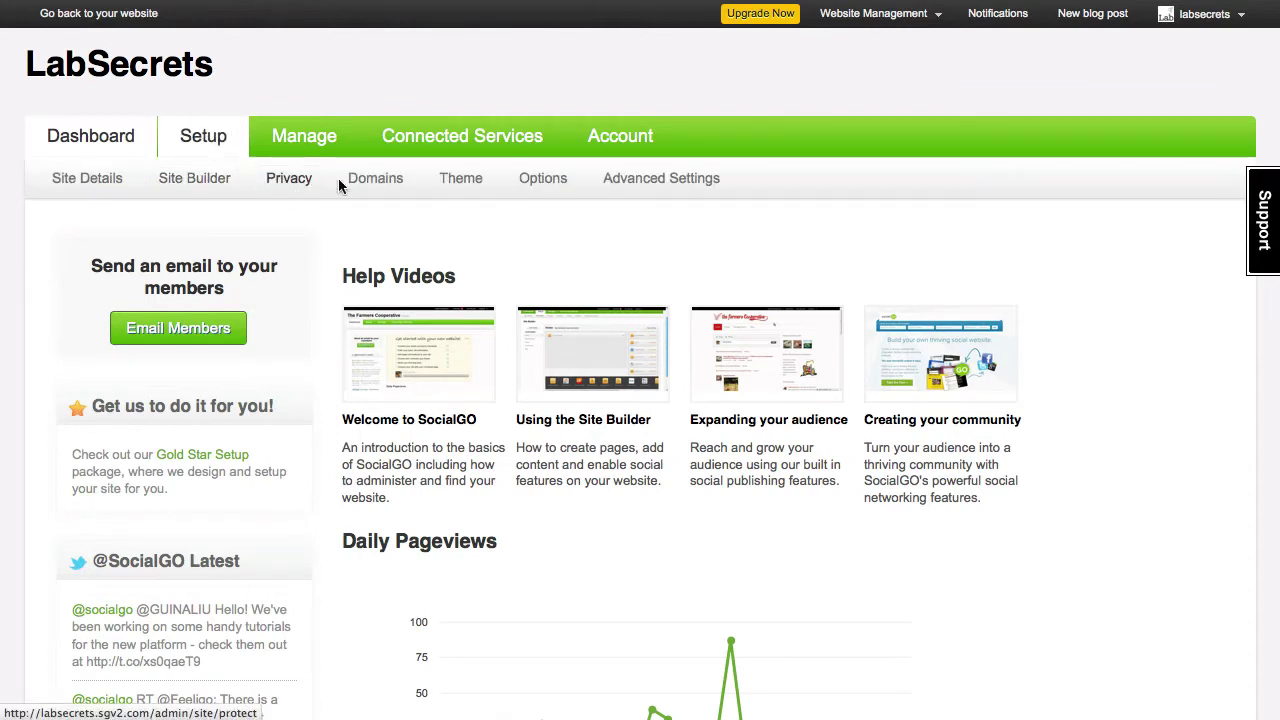
left_click(666, 181)
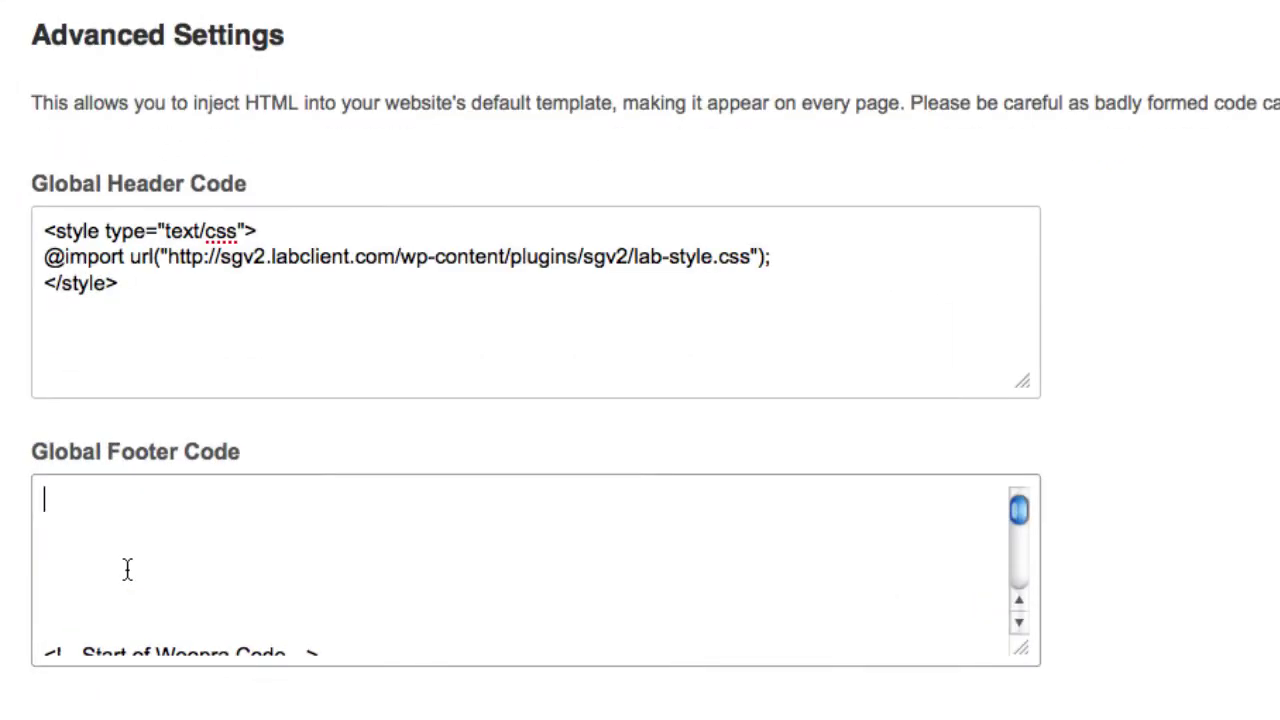
Paste the Analytics script into Global Footer Code, check its script tags, and save
key("super+v")
scroll(346, 591, "up", 5)
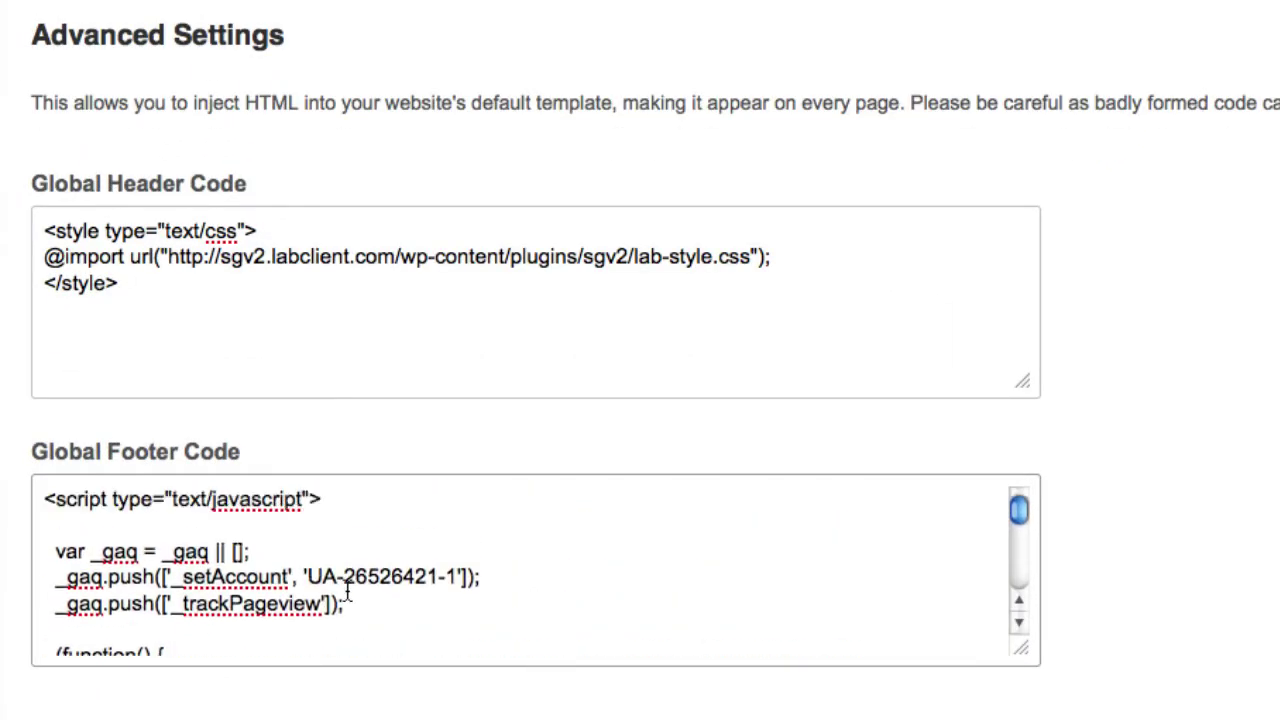
left_click_drag(46, 500, 151, 520)
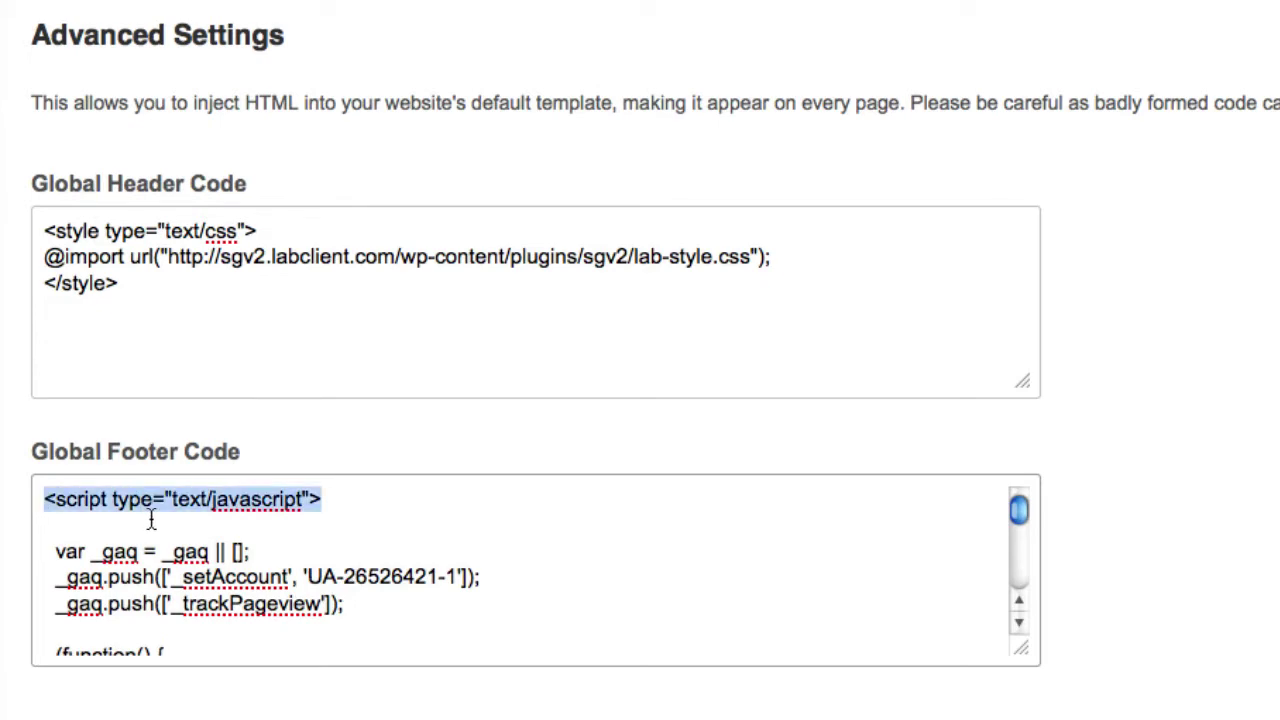
scroll(150, 515, "down", 3)
scroll(151, 515, "down", 3)
left_click_drag(44, 530, 123, 524)
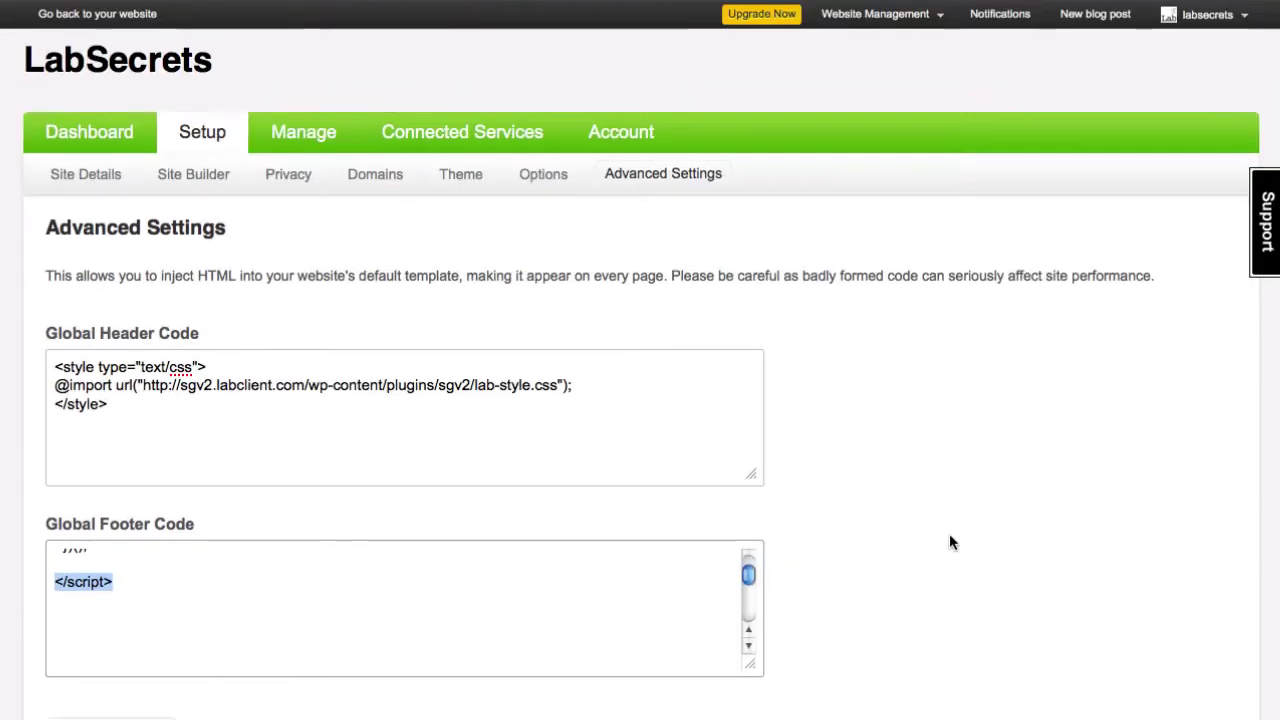
scroll(949, 536, "down", 3)
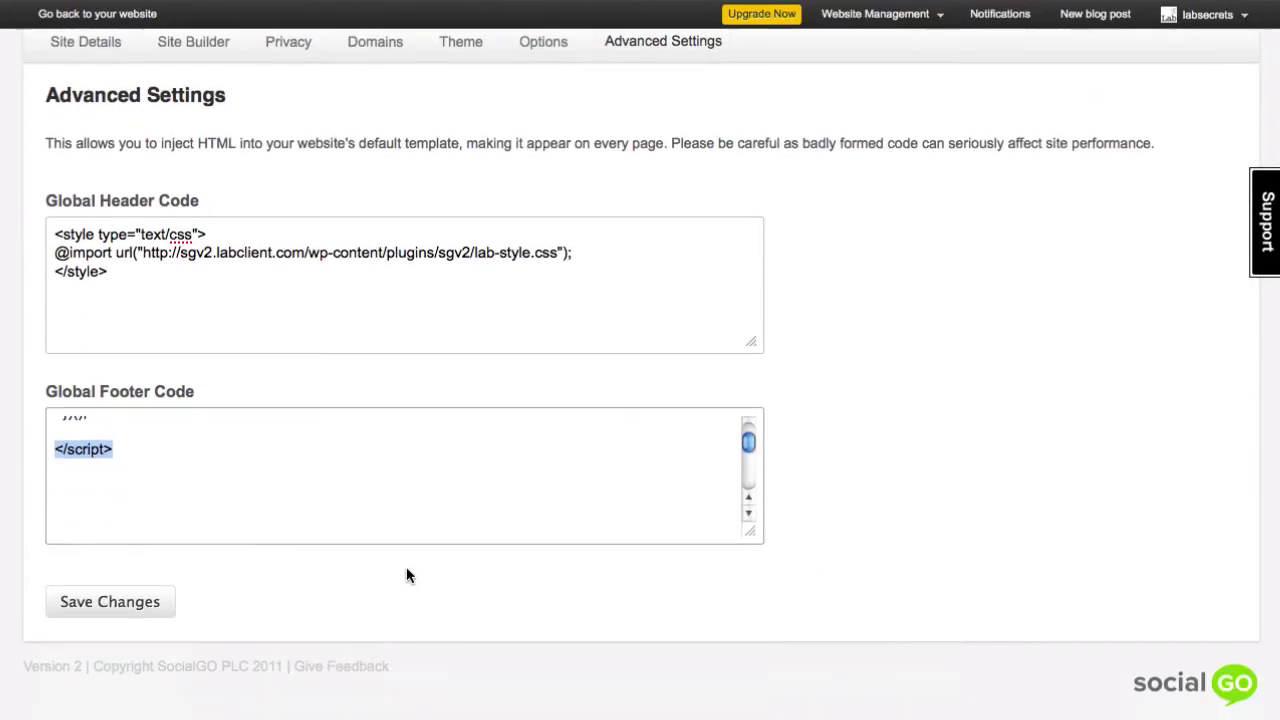
left_click(152, 605)
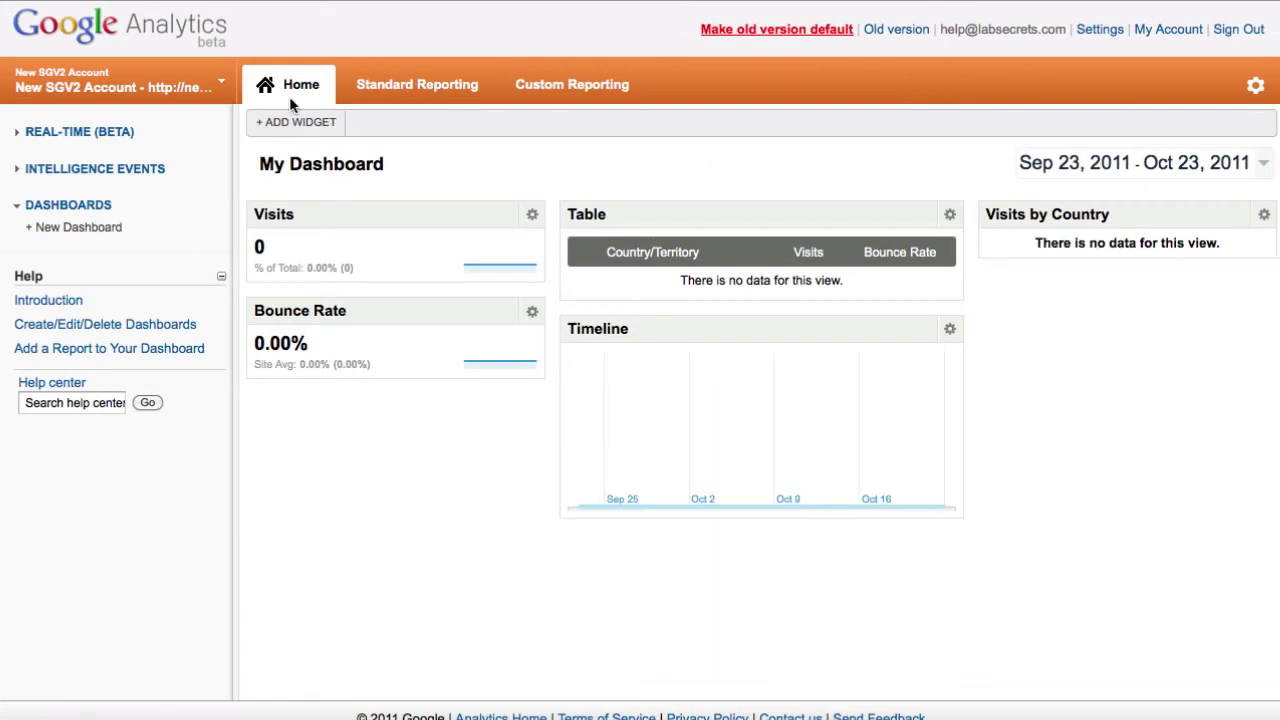
Open Real-Time Overview and review the Top Locations map showing one active visitor
left_click(120, 131)
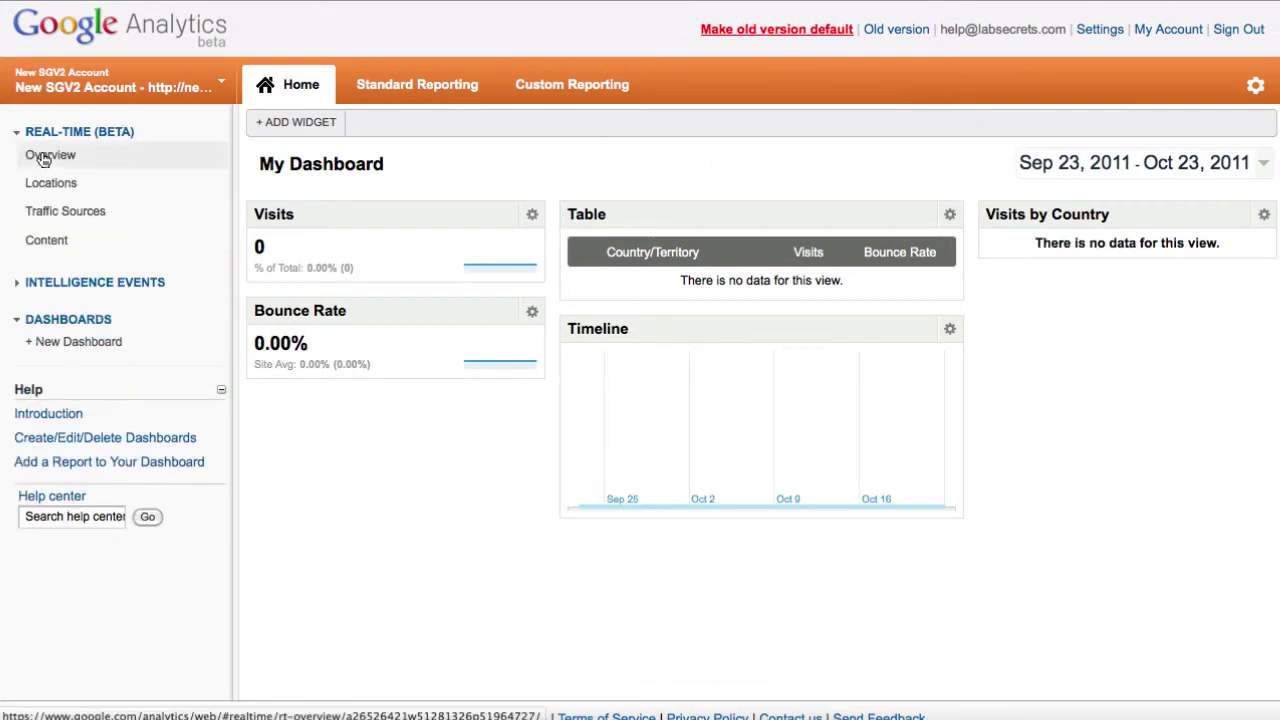
left_click(44, 160)
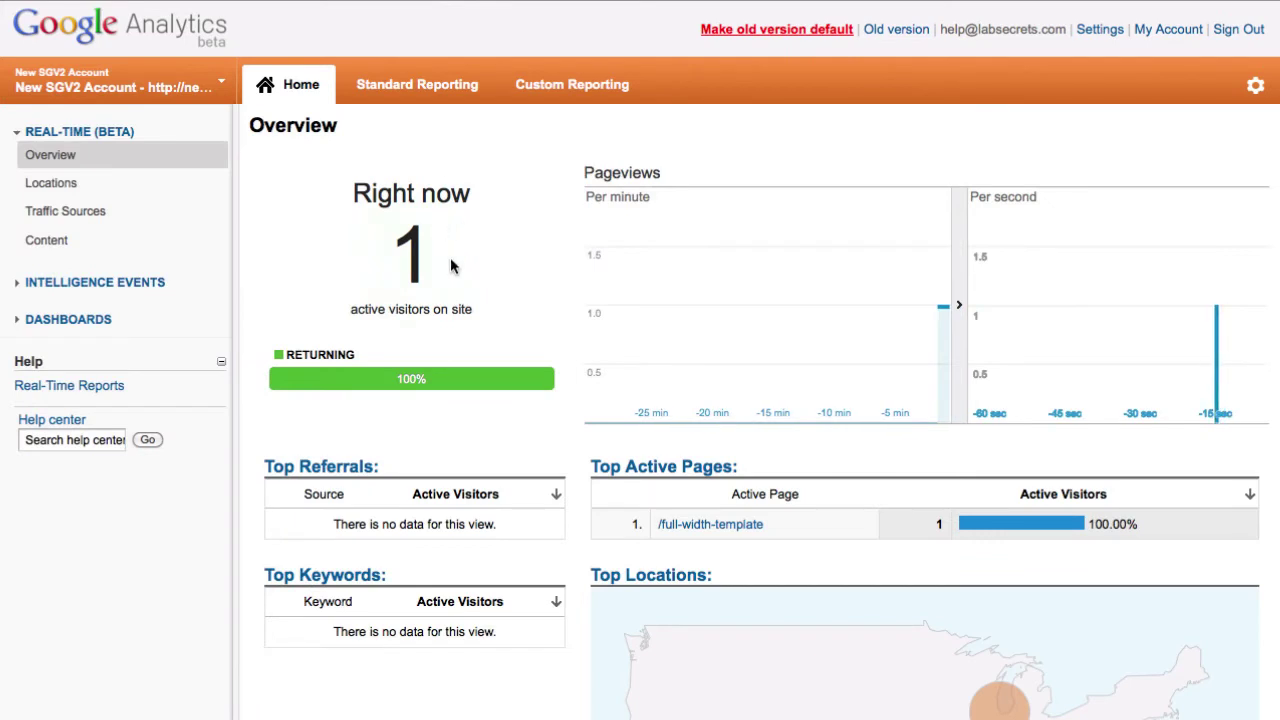
scroll(691, 296, "down", 3)
mouse_move(1022, 446)
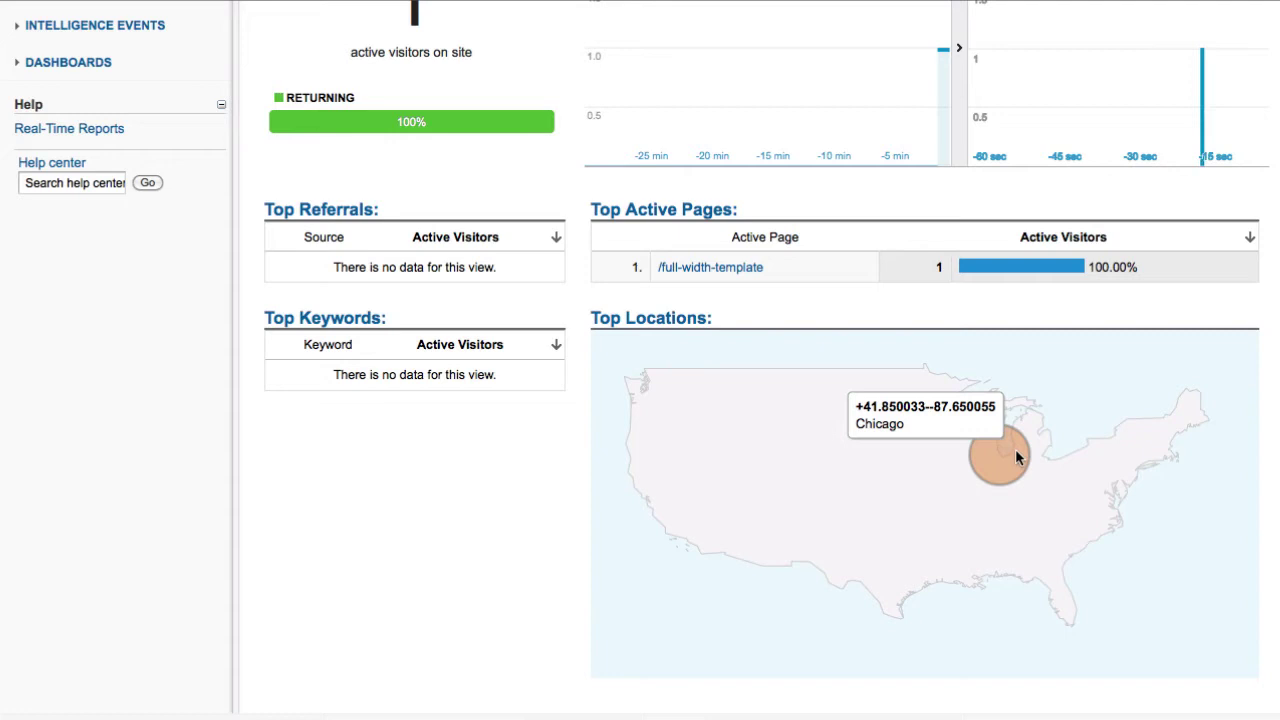
scroll(981, 429, "up", 3)
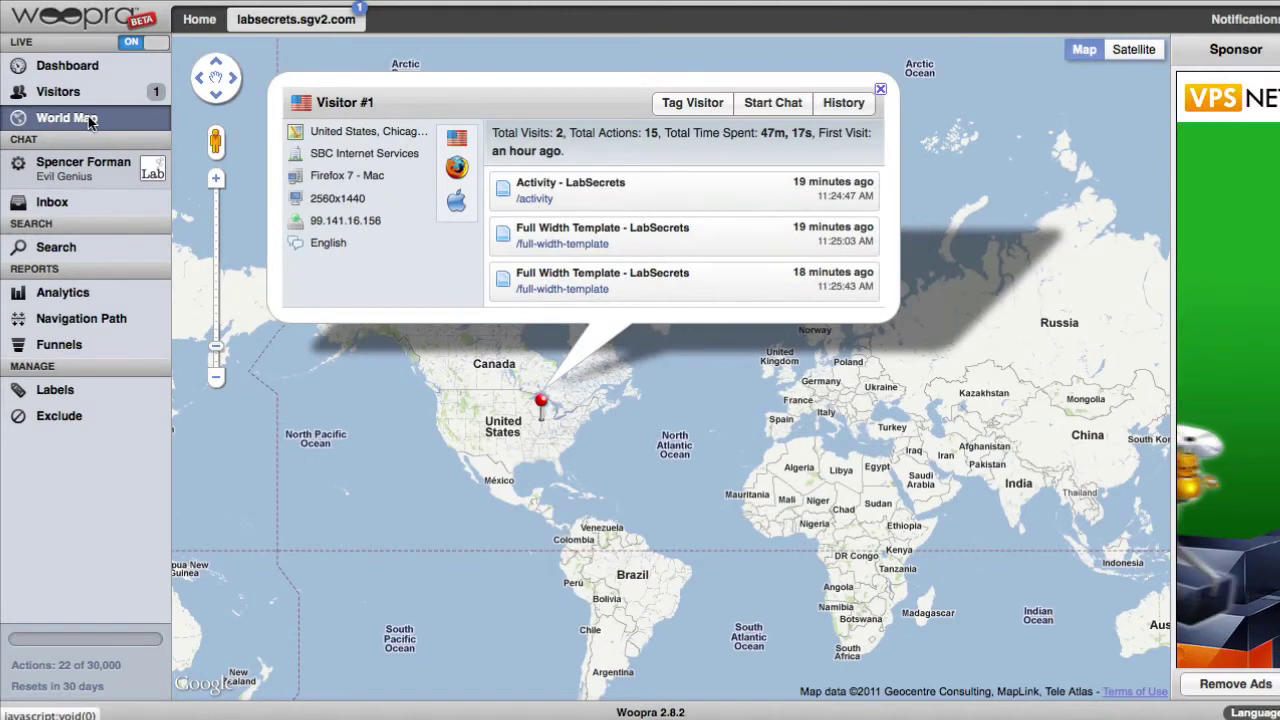
Review the Chicago visitor's details on Woopra's world map, then return to the live dashboard
left_click(879, 93)
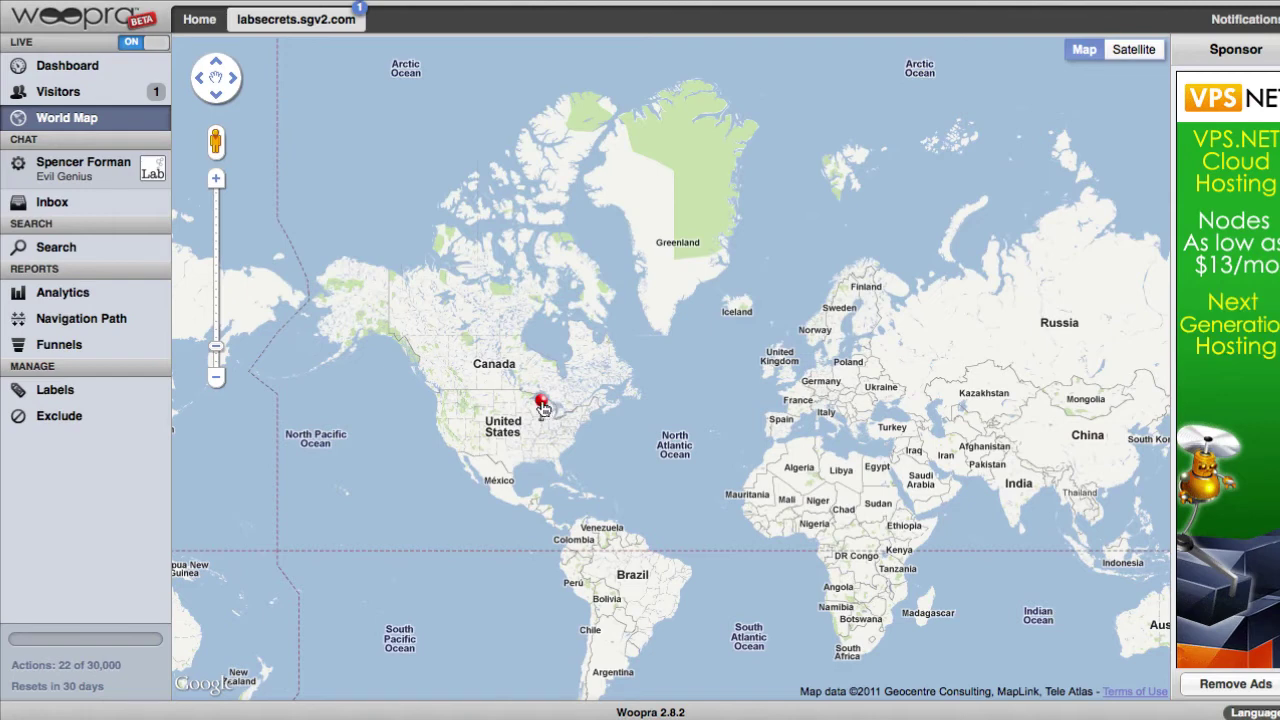
left_click(545, 410)
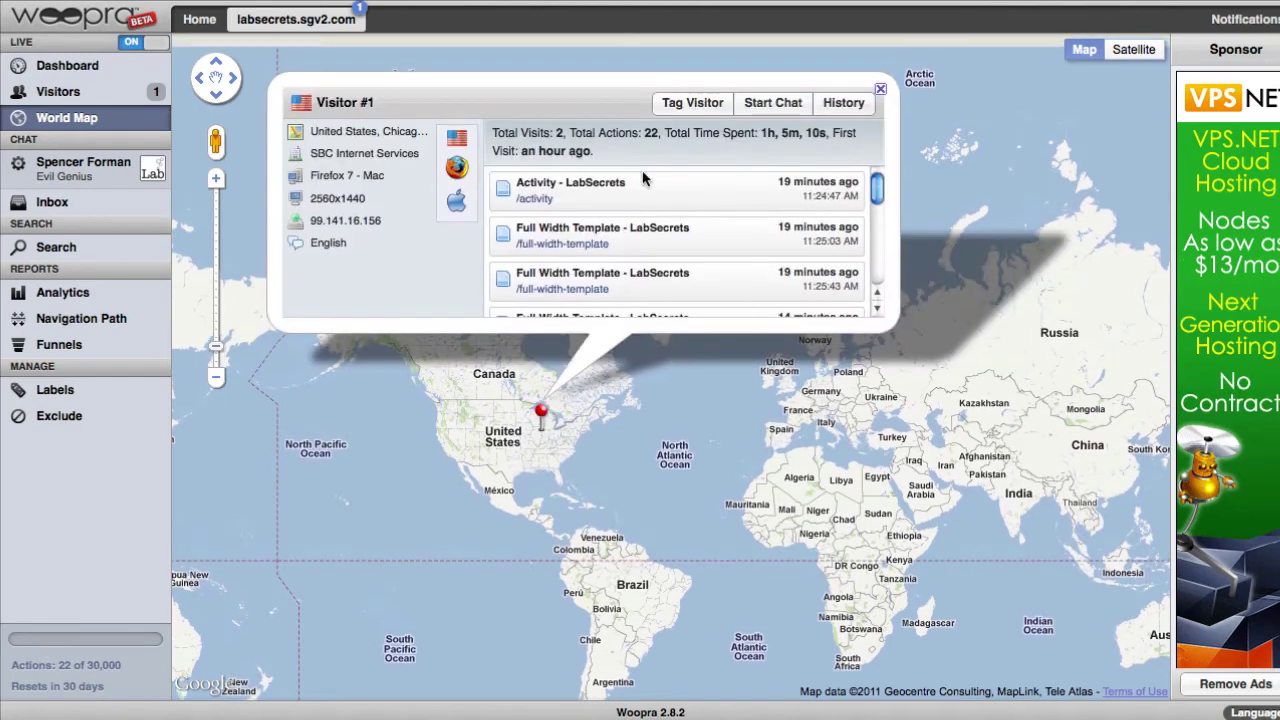
scroll(685, 192, "down", 3)
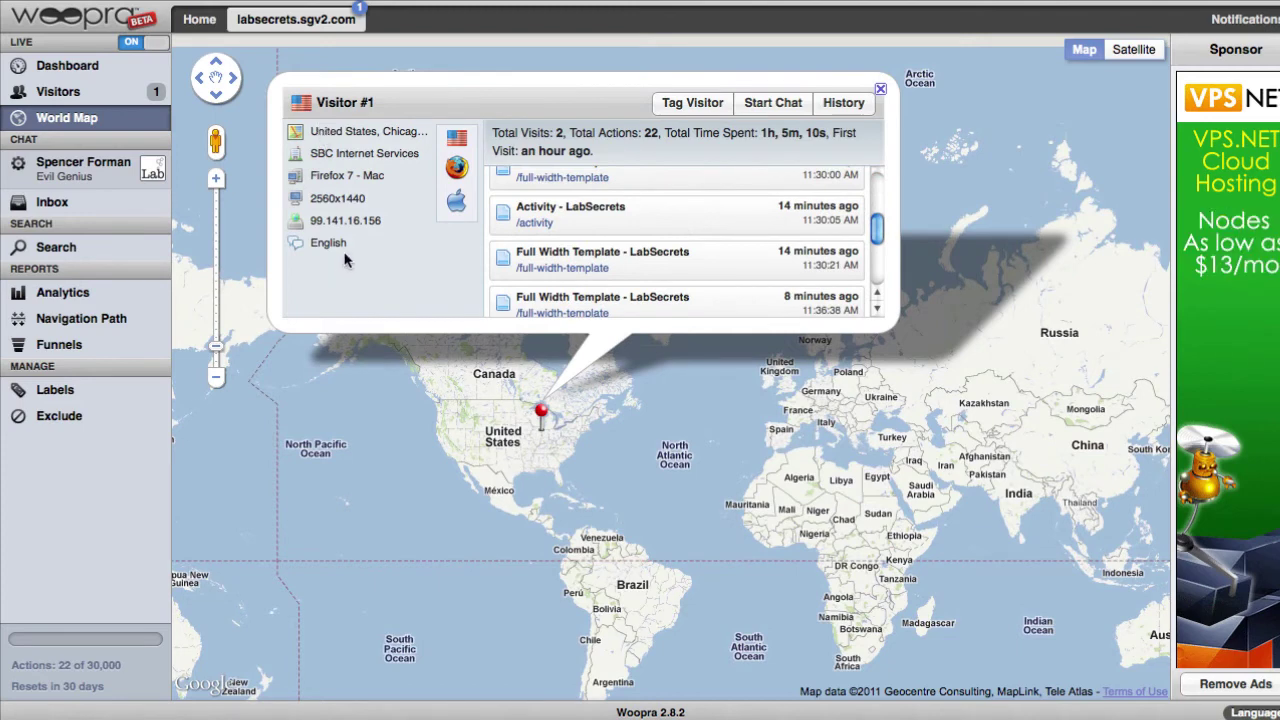
left_click(880, 87)
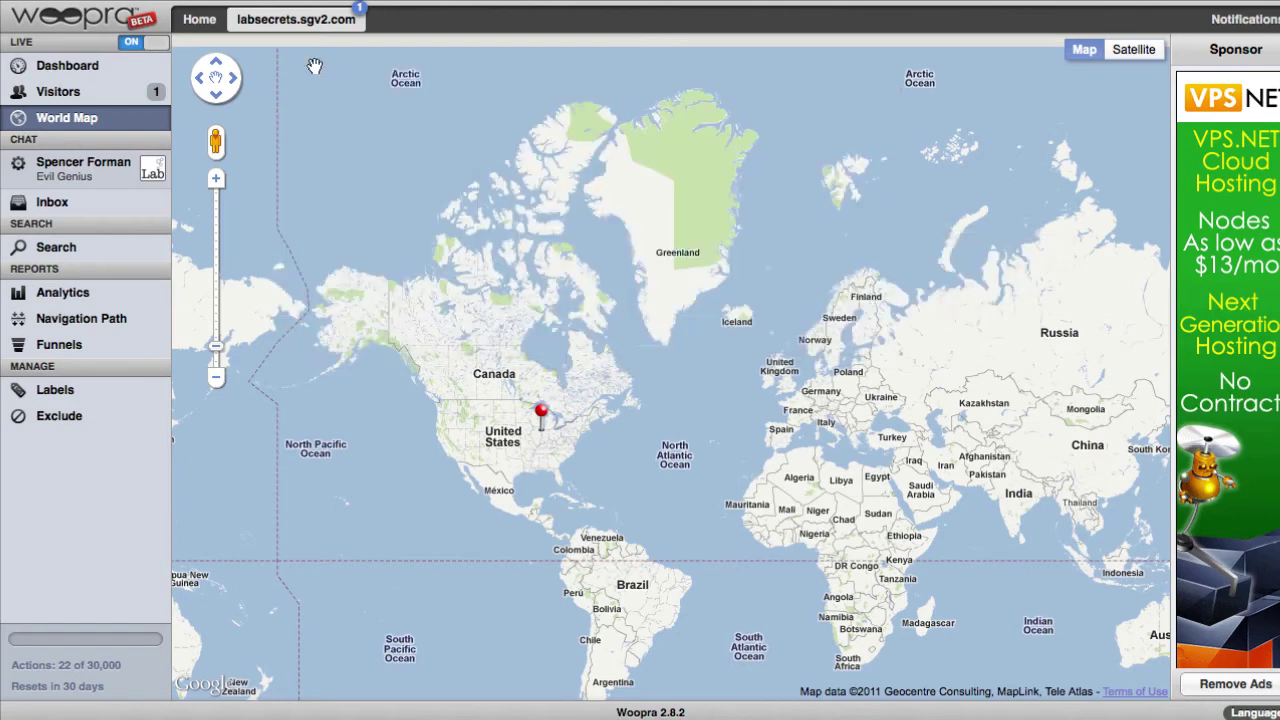
left_click(121, 92)
left_click(100, 68)
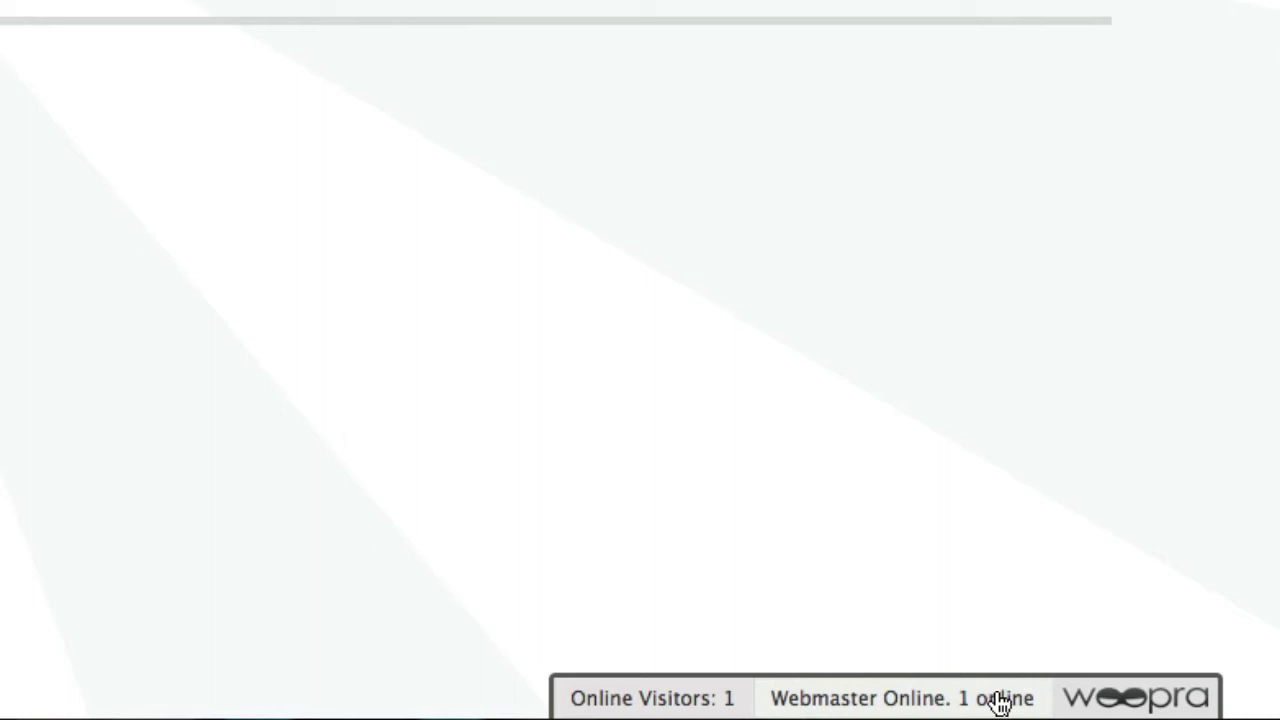
Open a live chat with the online agent and send a message saying you need help
mouse_move(998, 705)
left_click(891, 605)
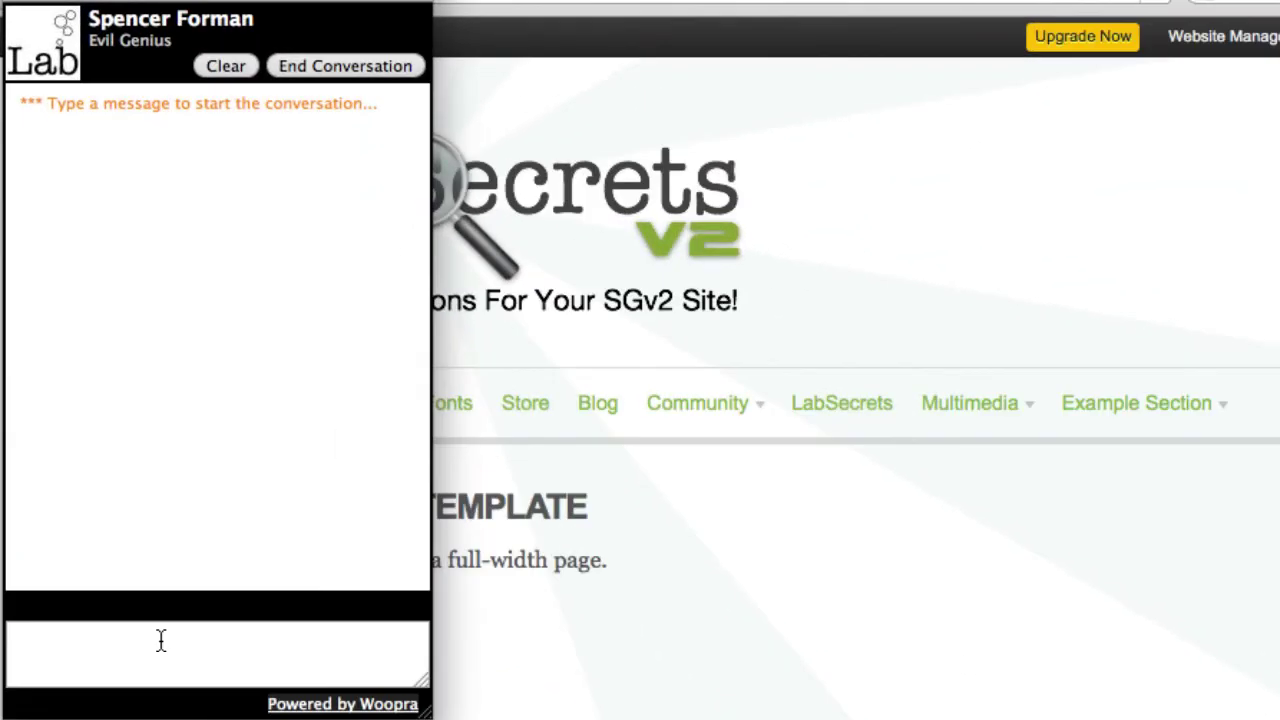
type("hey spence, i need help")
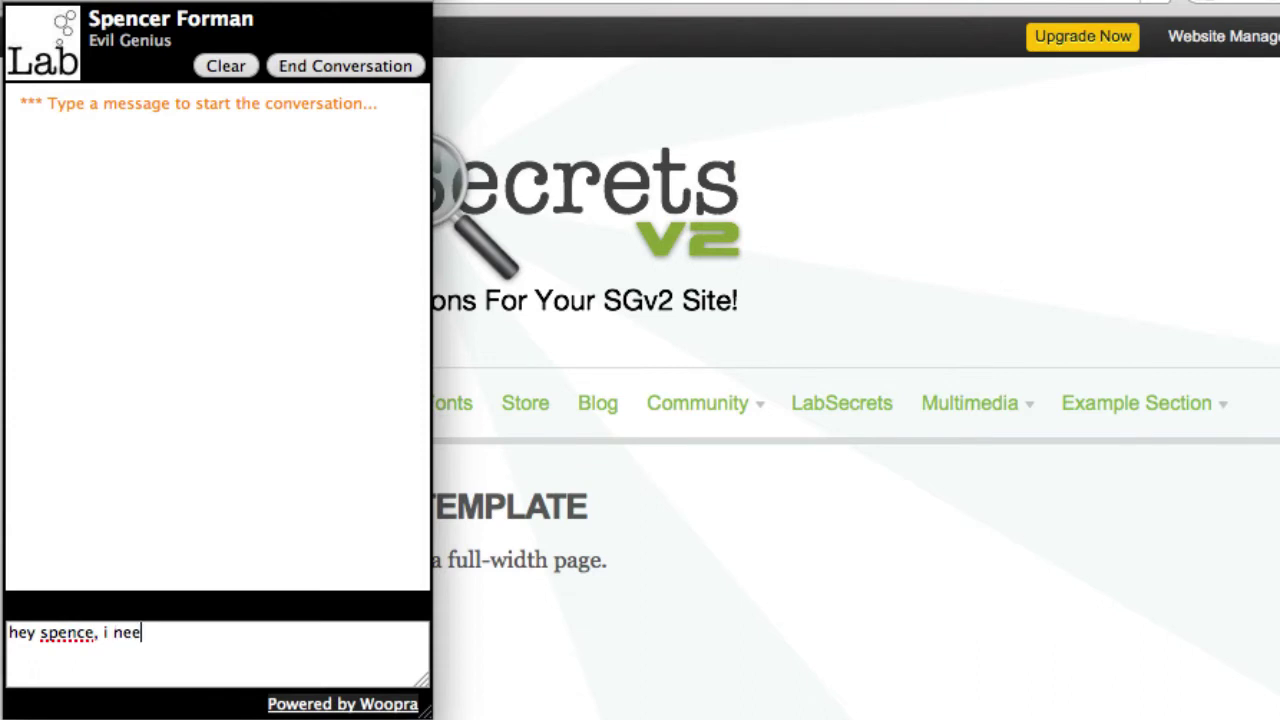
type("!")
key("Return")
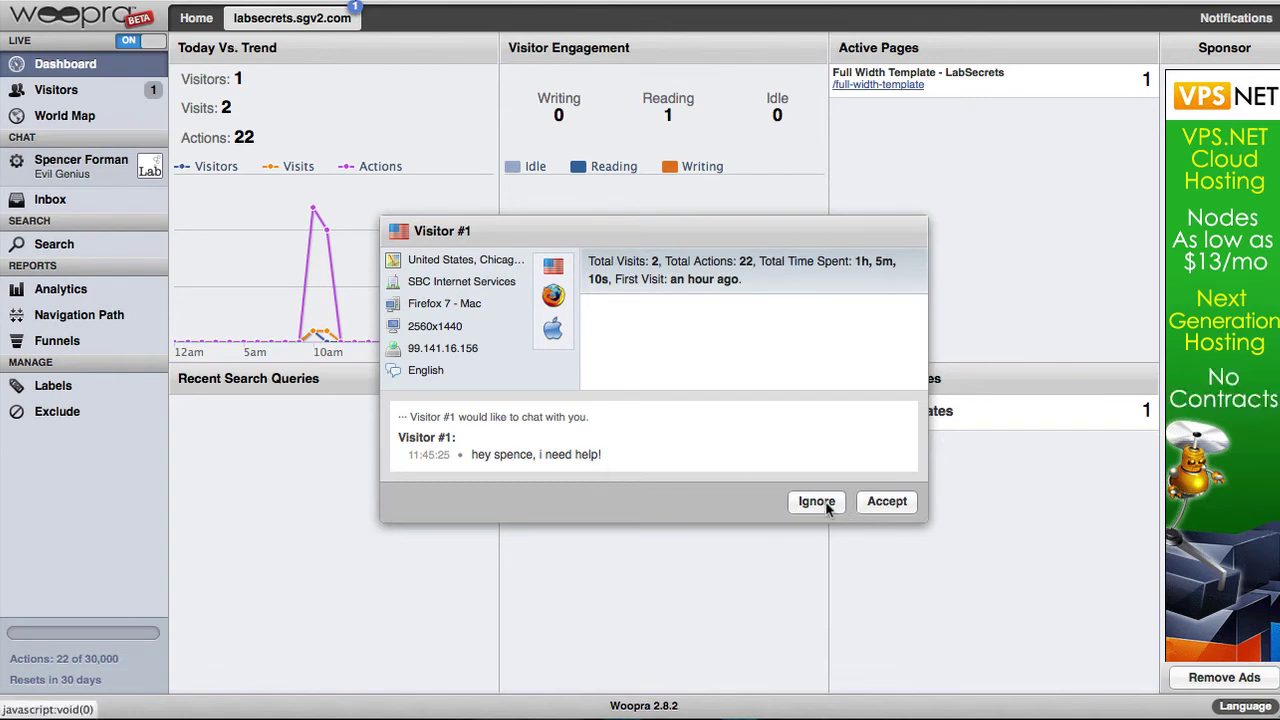
Accept the chat request and reply 'hi there, what can I do to help? ;-)'
left_click(888, 501)
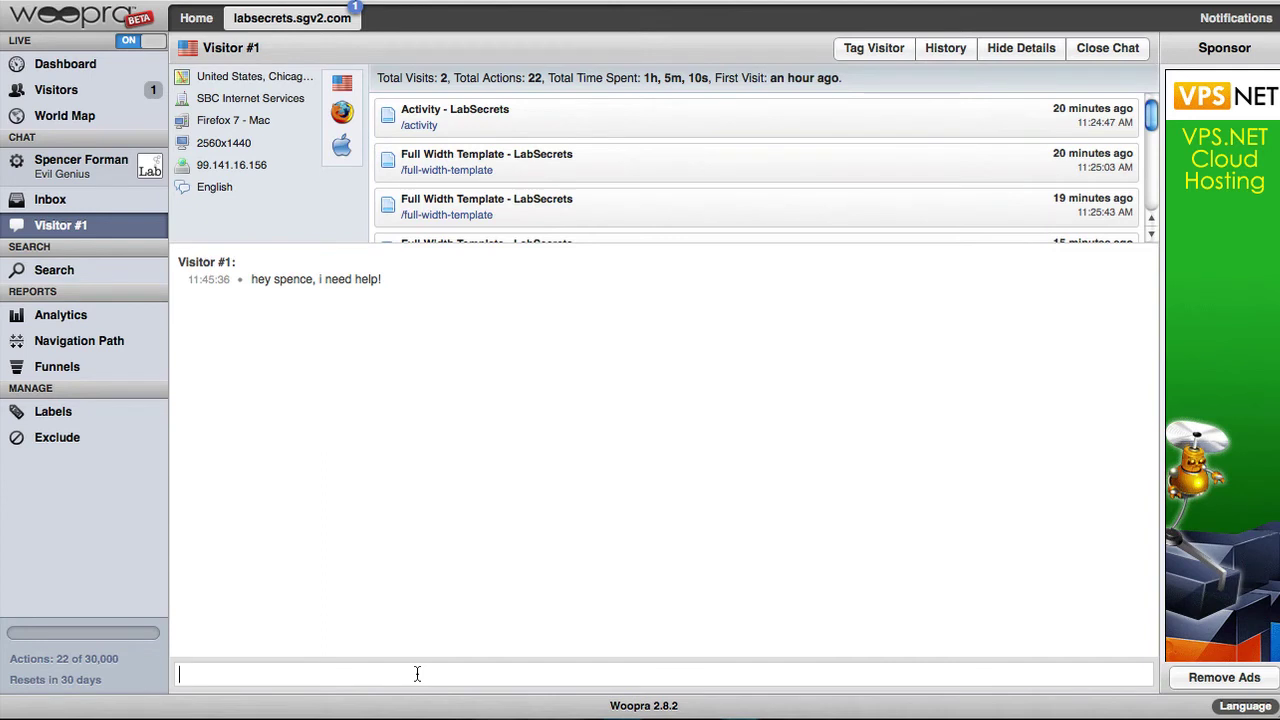
type("hi the")
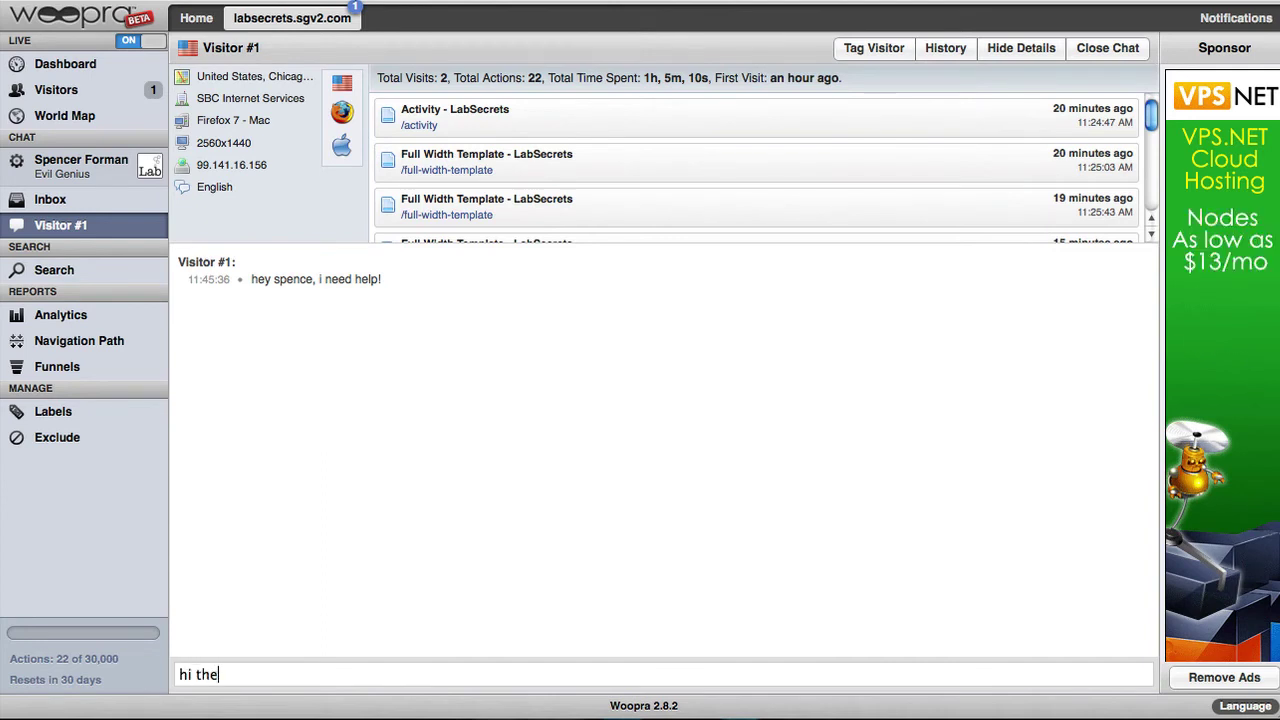
type("re, what can I do t")
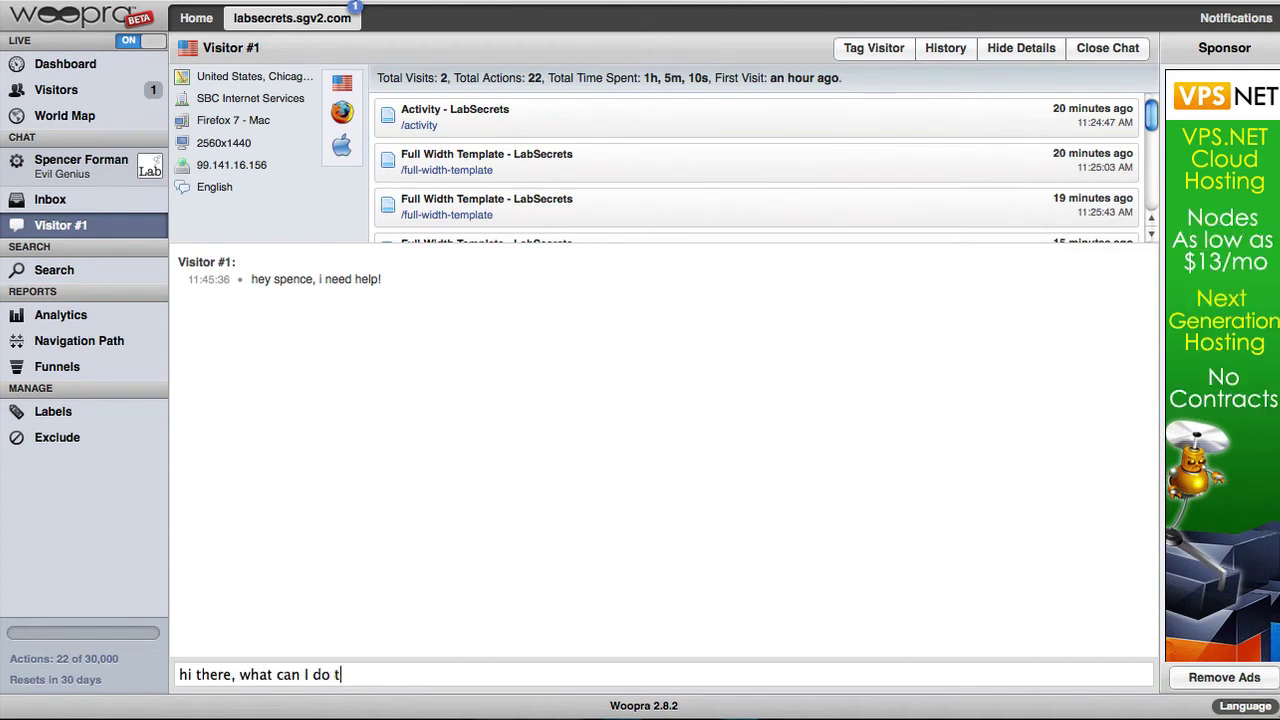
type("o help? ;-")
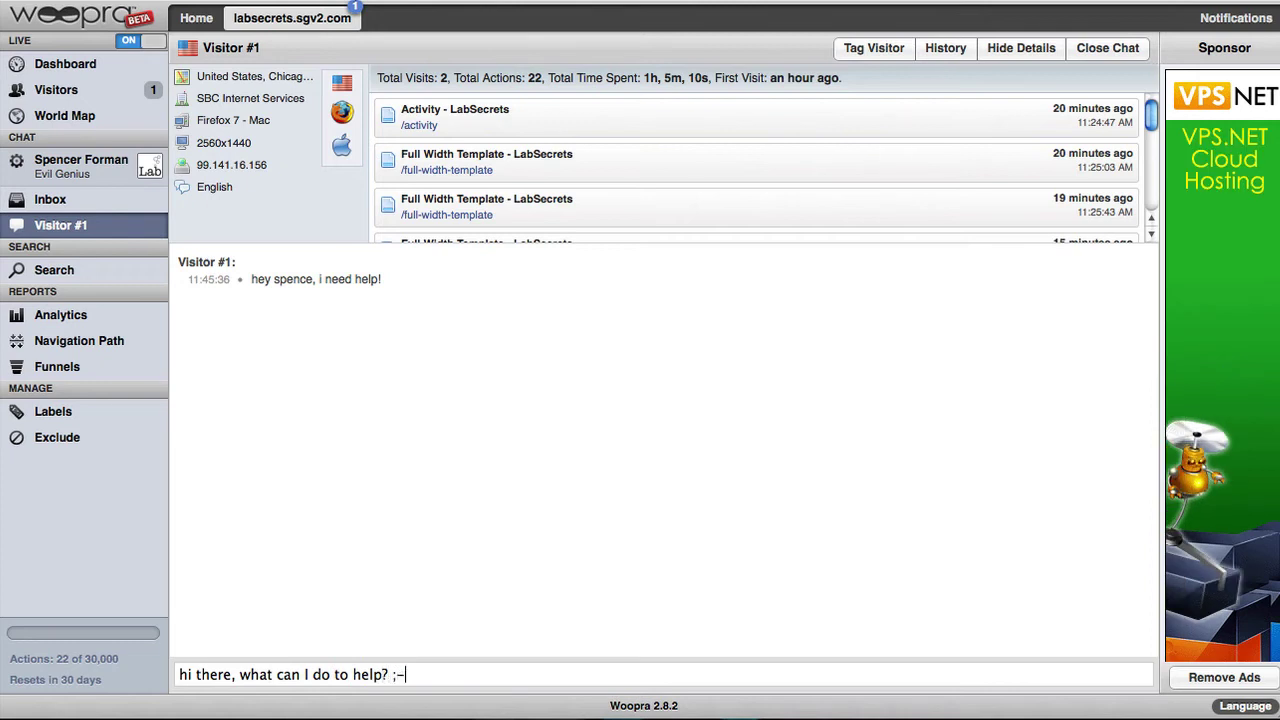
type(")")
key("Return")
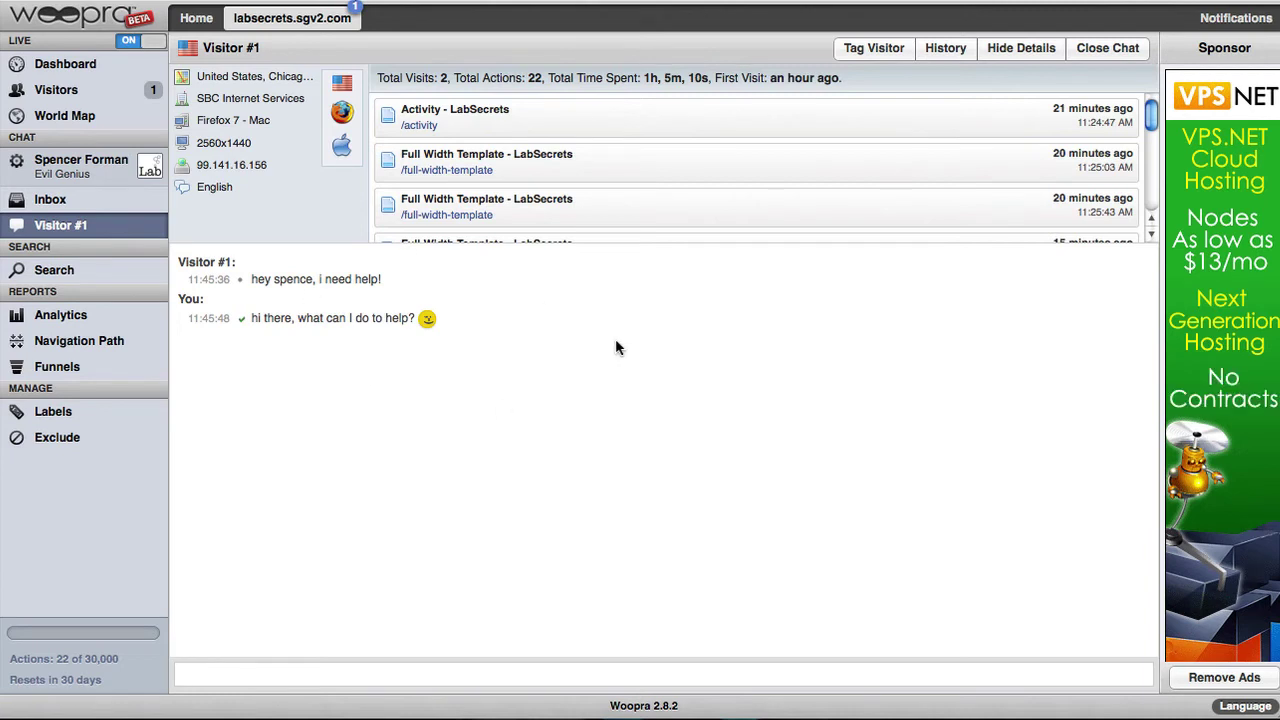
Tag the visitor with a name
left_click(879, 53)
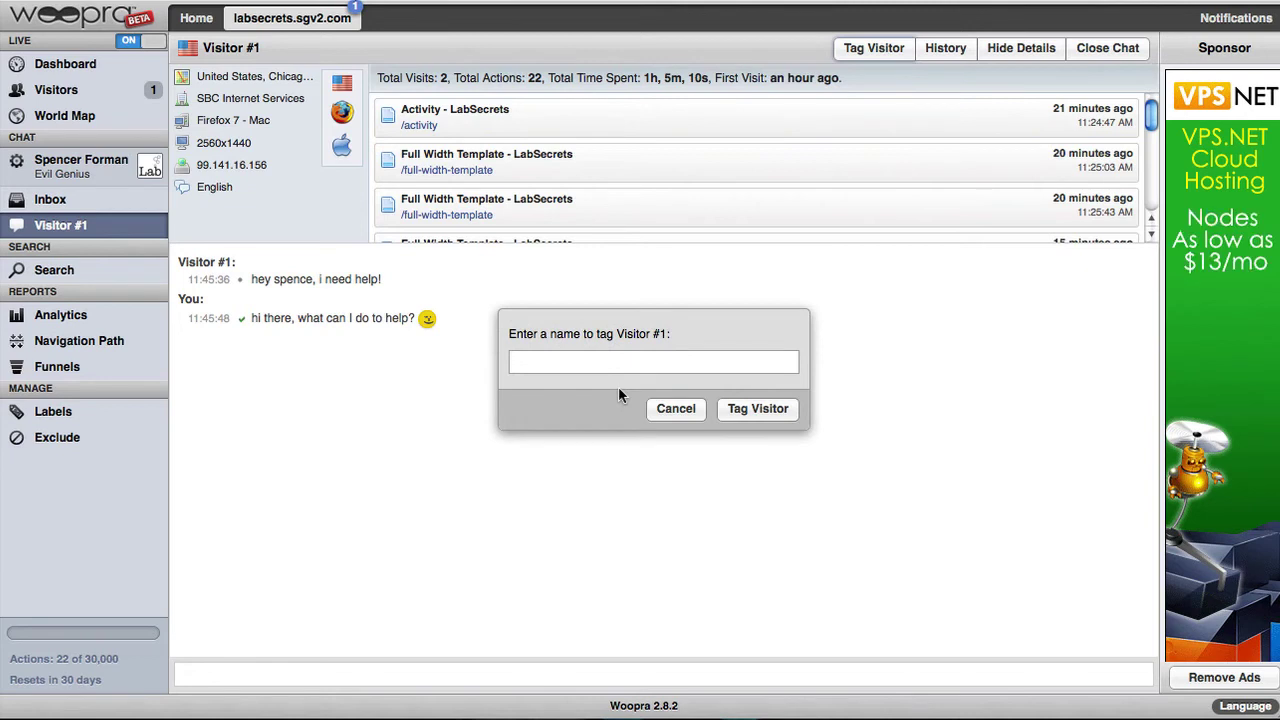
left_click(587, 368)
type("Mr. Smith")
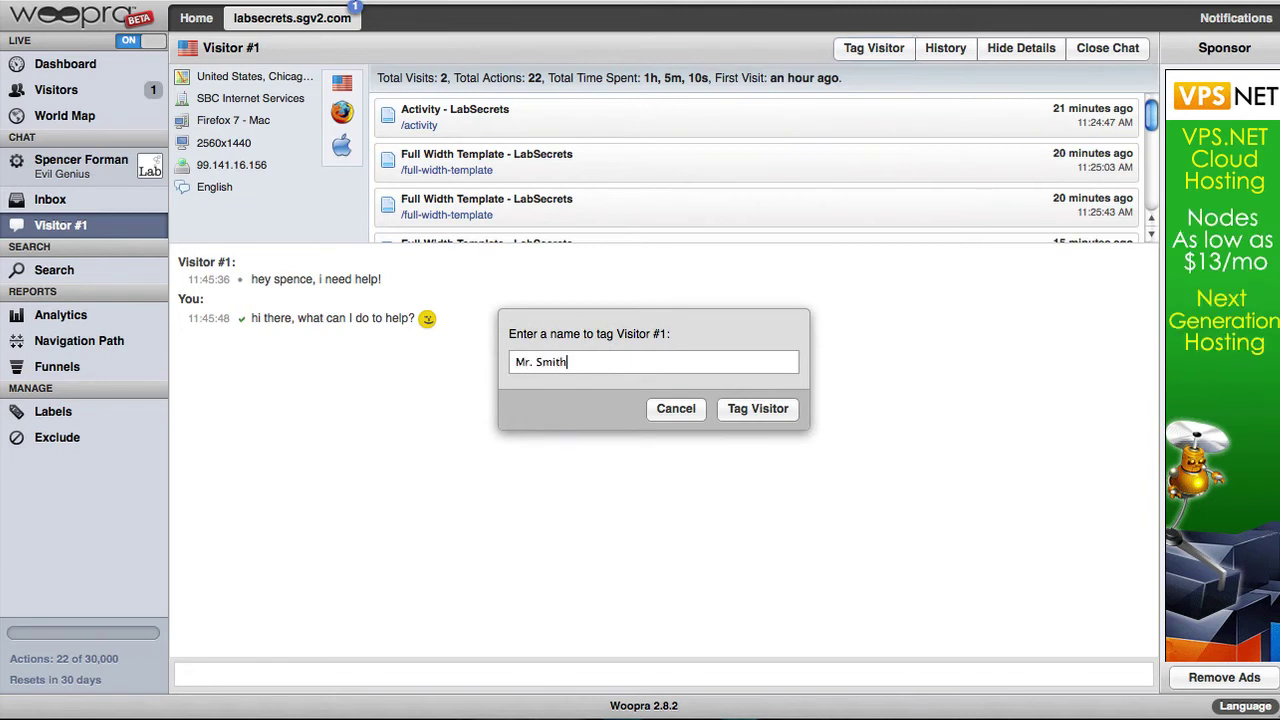
left_click(750, 410)
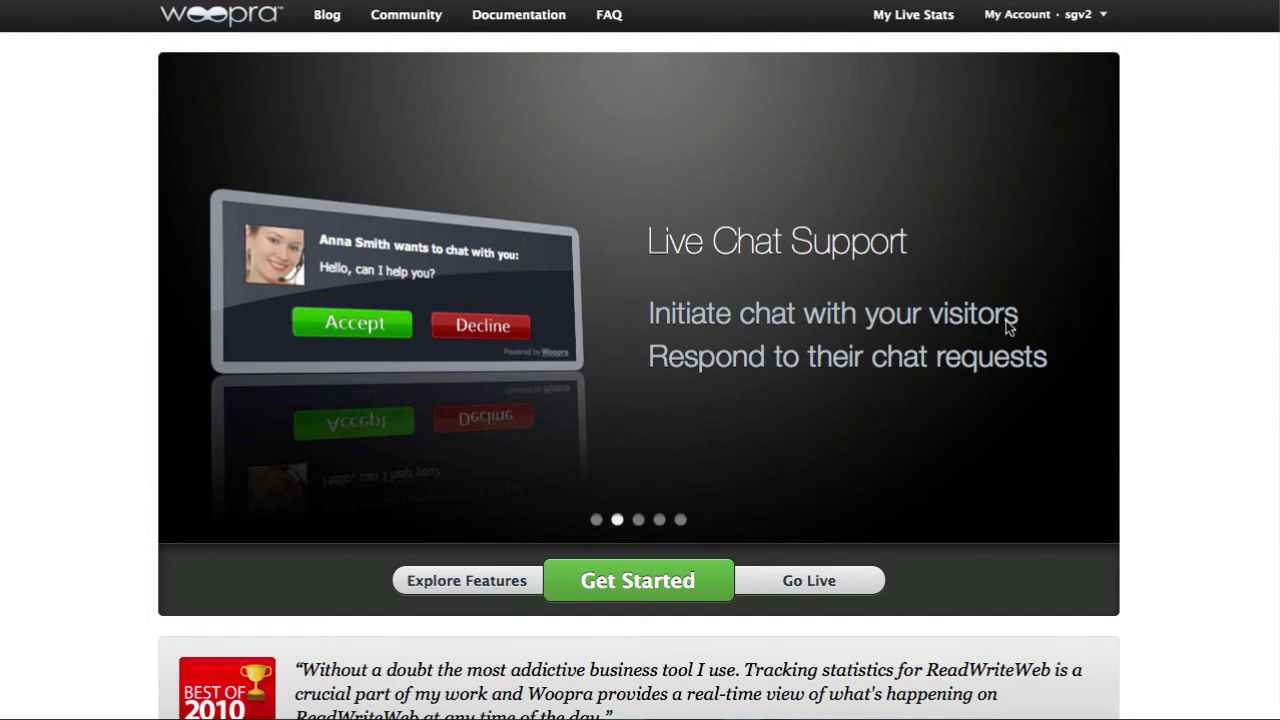
Open the Woopra sign-up form and enter the username, e-mail address and password
left_click(640, 585)
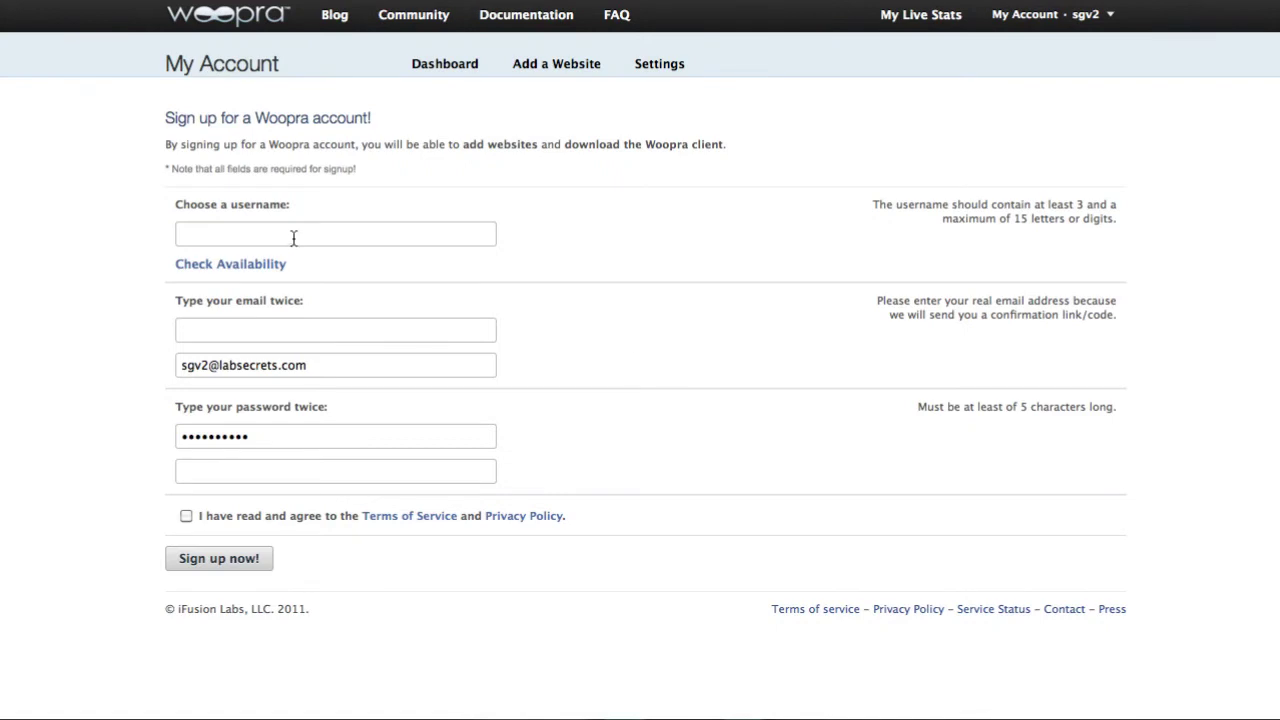
left_click(293, 237)
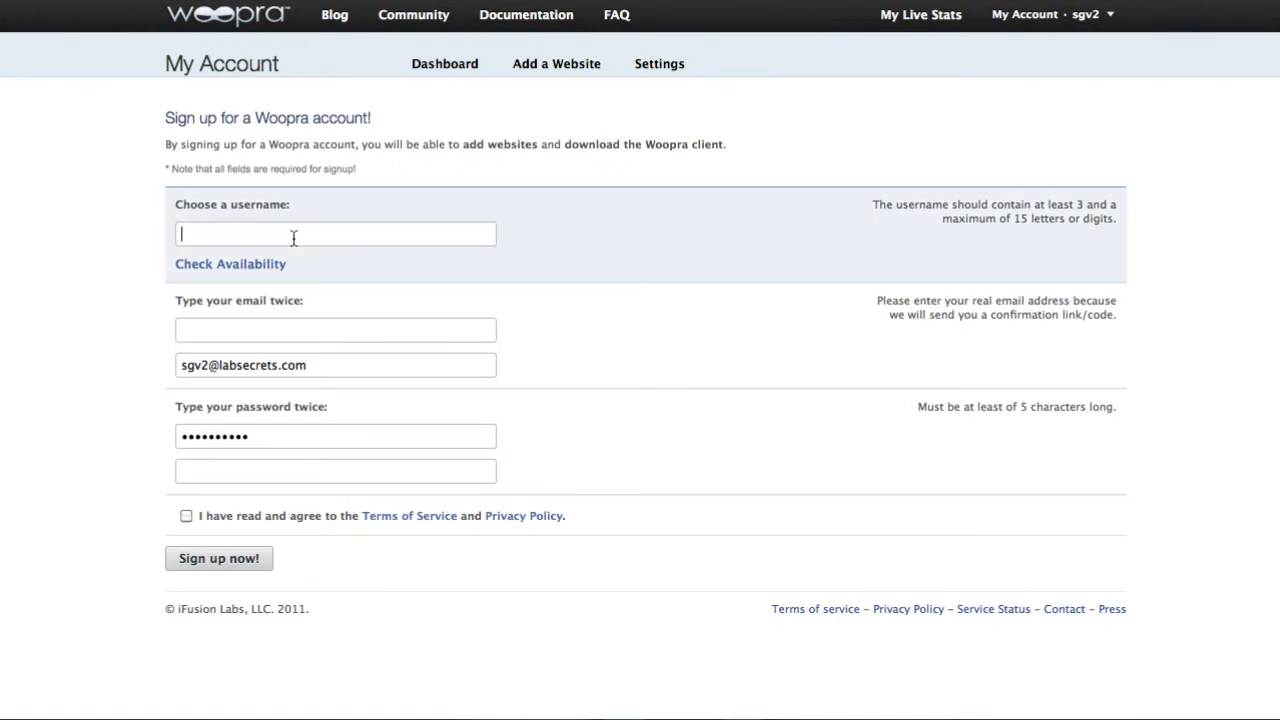
type("sgv2")
key("Tab")
key("Tab")
key("Tab")
key("Tab")
type("*******")
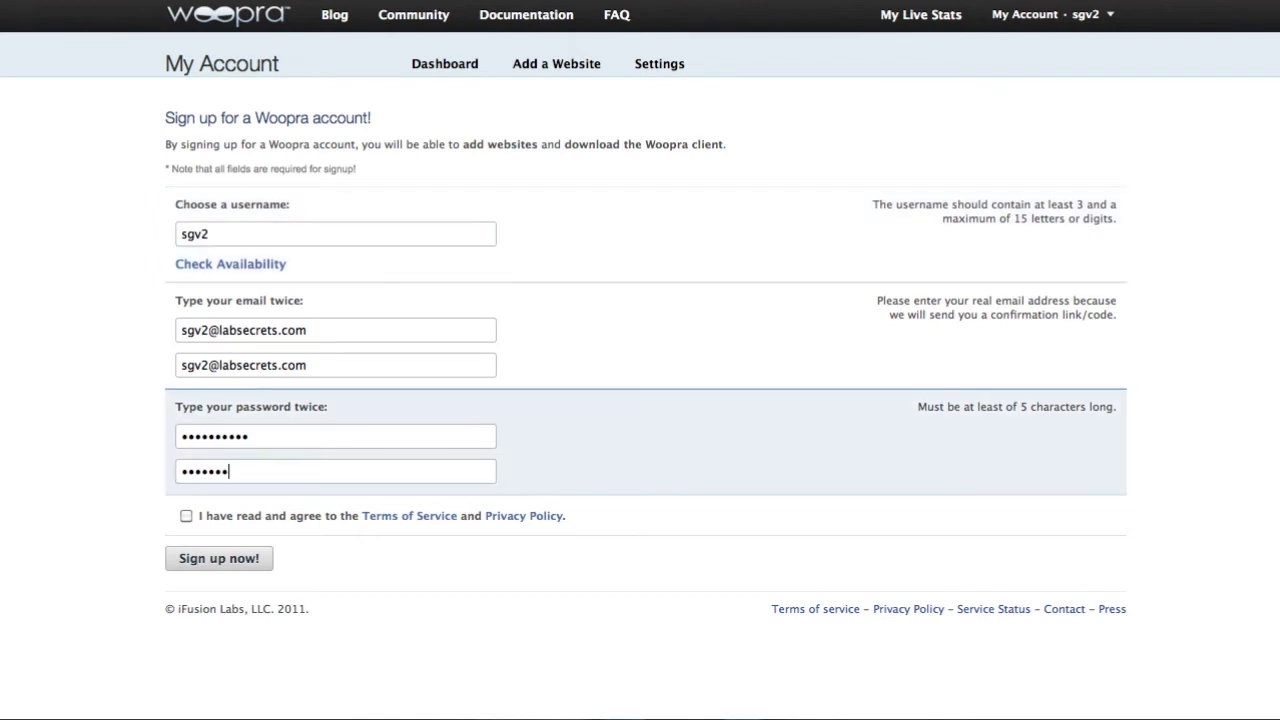
Re-enter the password confirmation, accept the Terms of Service and submit the sign-up
key("shift+Tab")
key("shift+Tab")
left_click(283, 466)
type("***********")
left_click(186, 516)
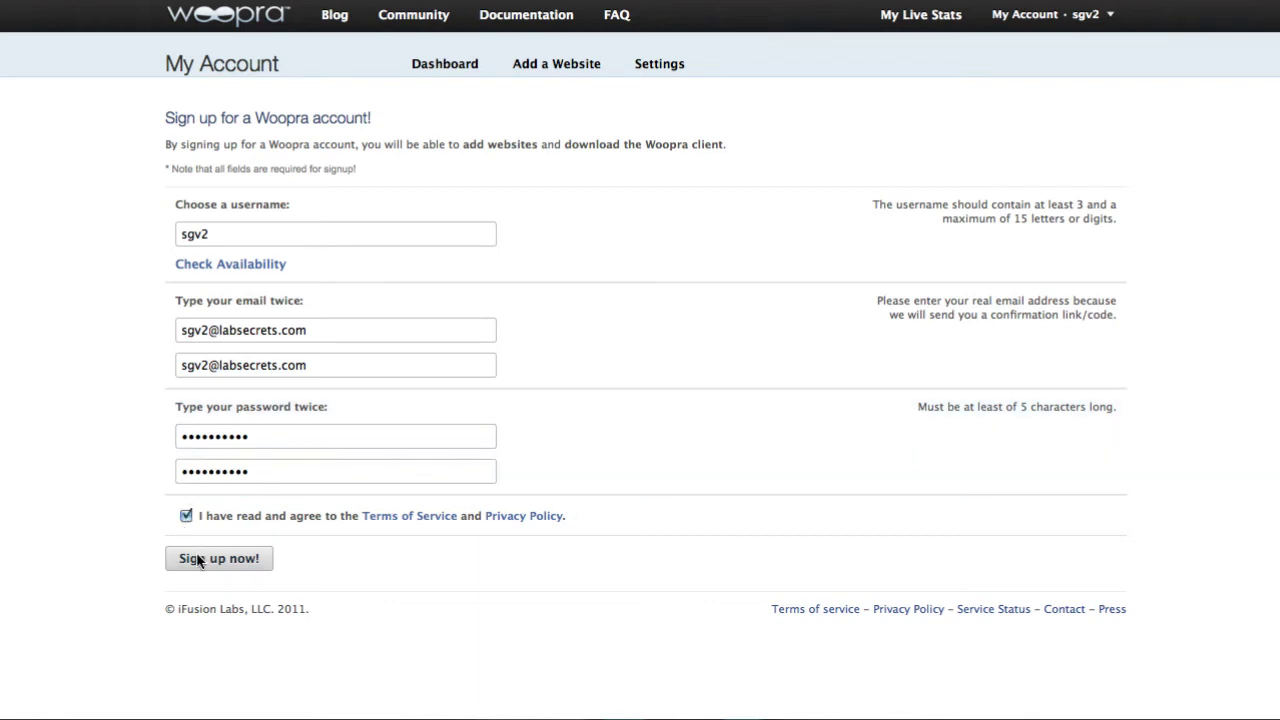
left_click(193, 558)
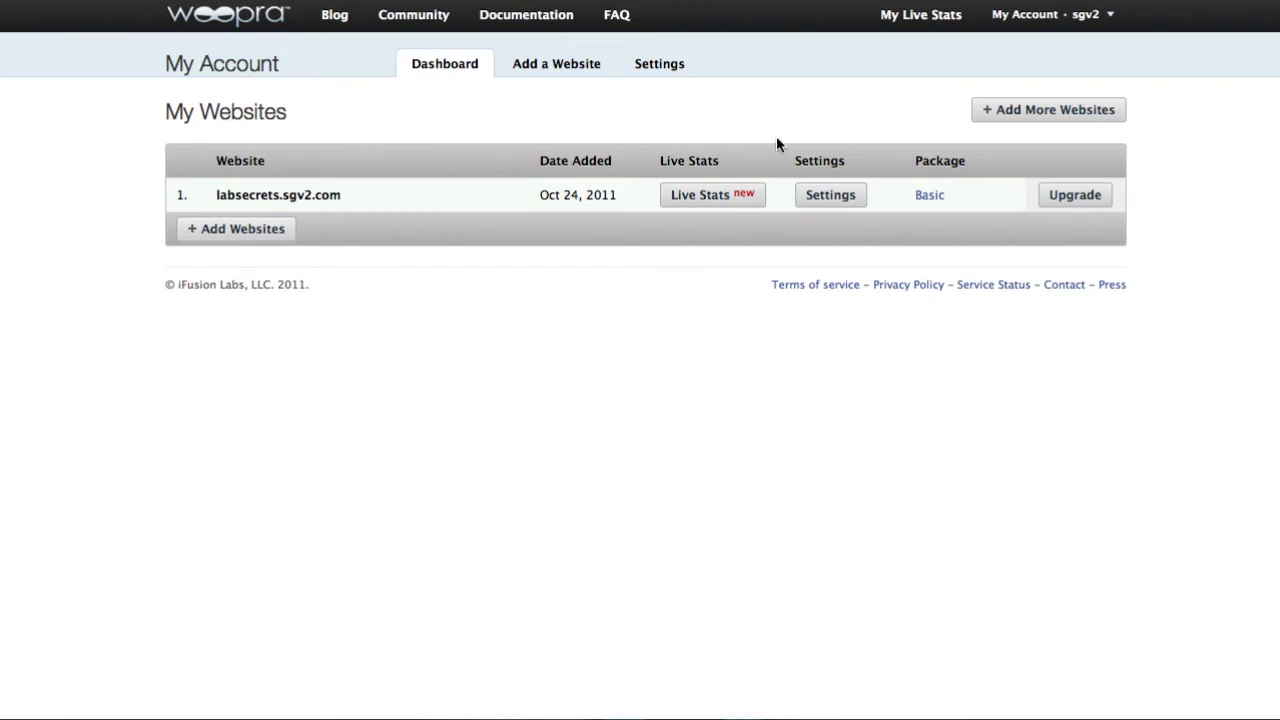
Copy the full Woopra tracking code from the labsecrets.sgv2.com install settings
left_click(830, 195)
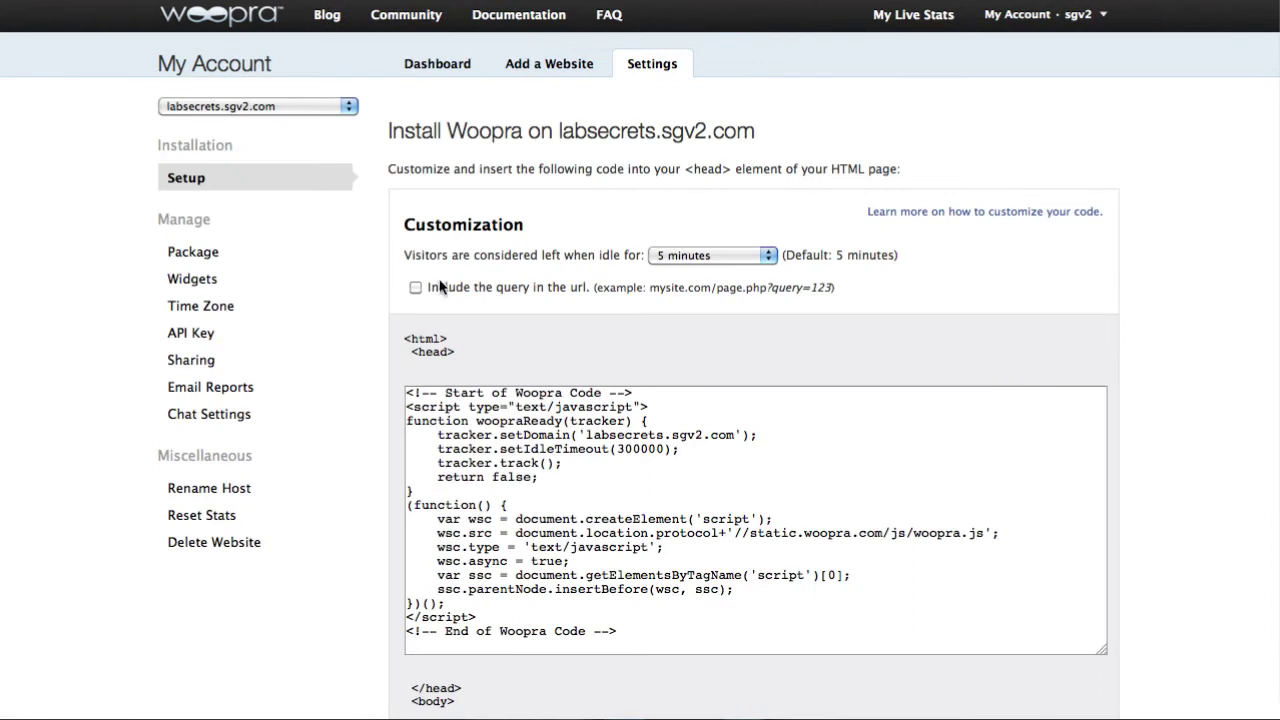
scroll(701, 423, "down", 3)
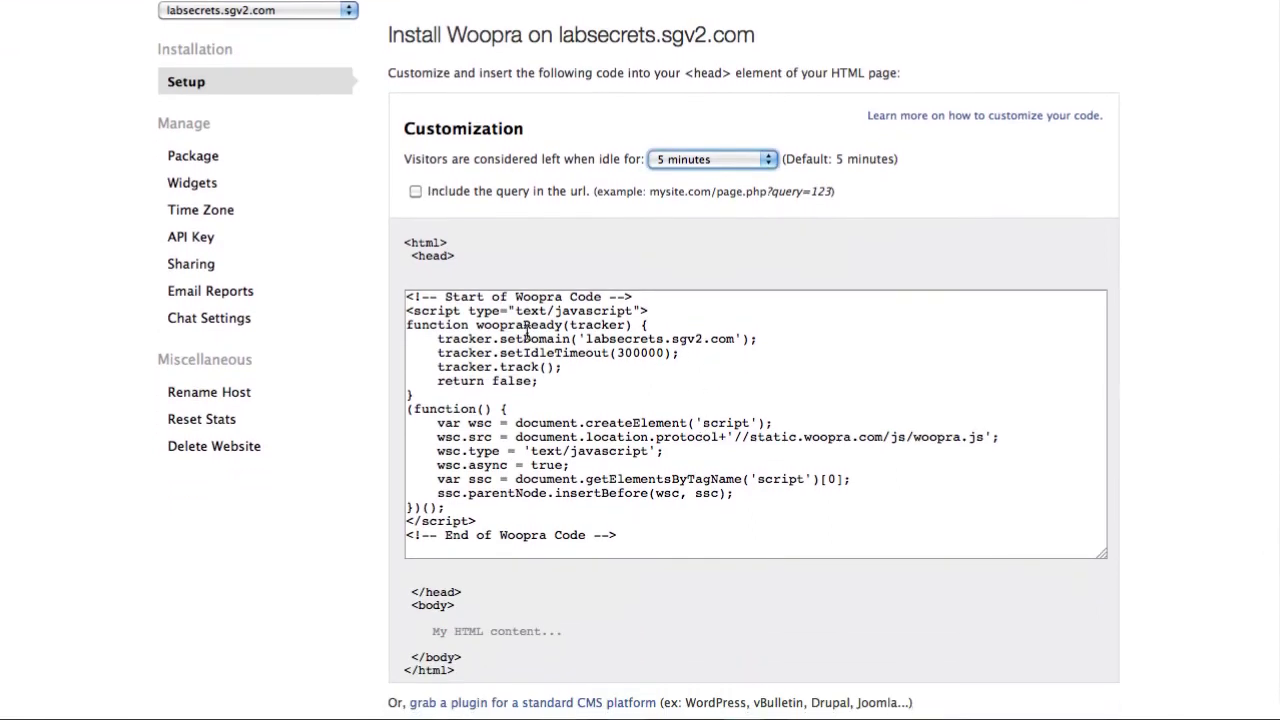
left_click_drag(638, 541, 402, 212)
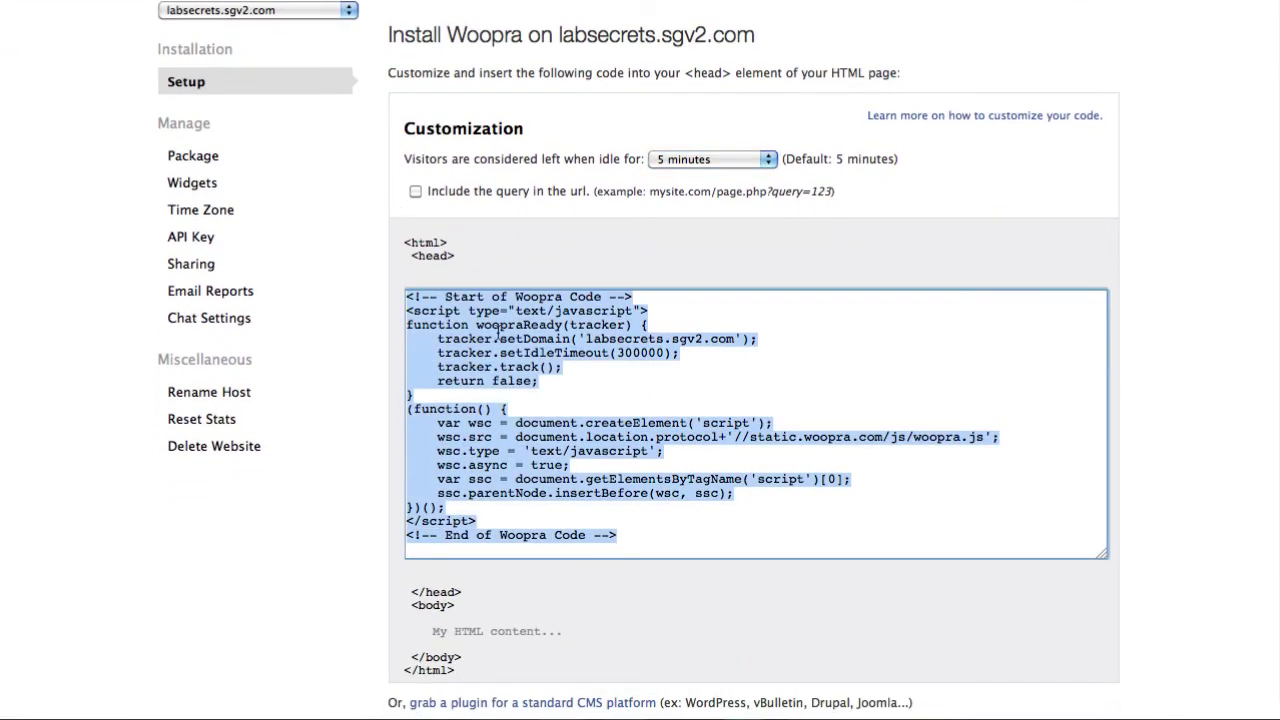
right_click(497, 330)
left_click(552, 438)
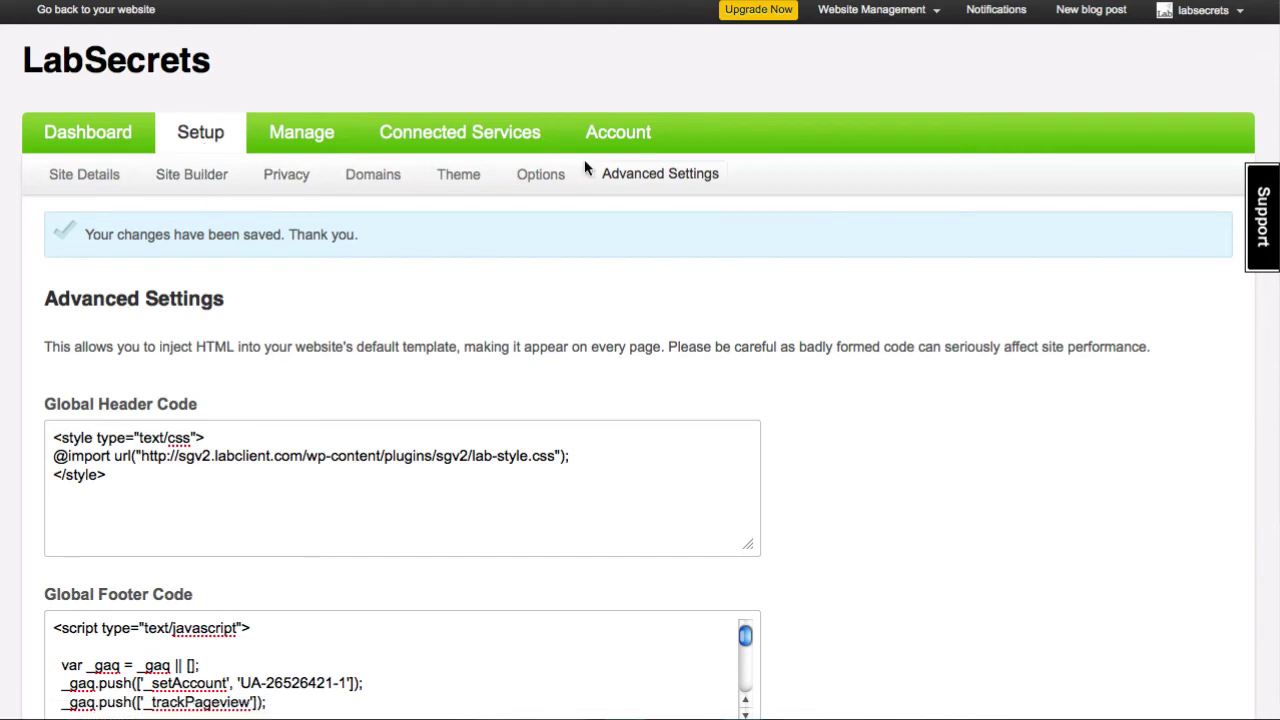
Paste the Woopra code two lines above the Google Analytics script in Global Footer Code and save
scroll(494, 511, "down", 3)
scroll(391, 571, "down", 1)
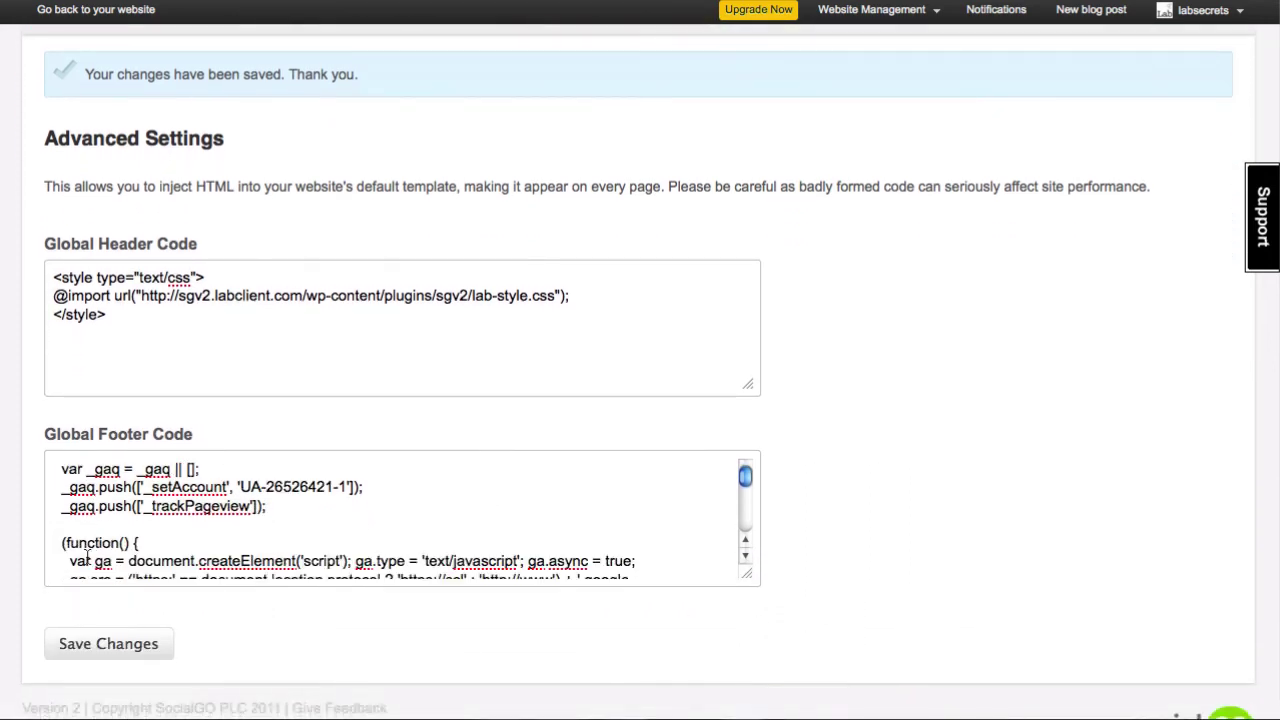
scroll(88, 558, "up", 1)
left_click(55, 477)
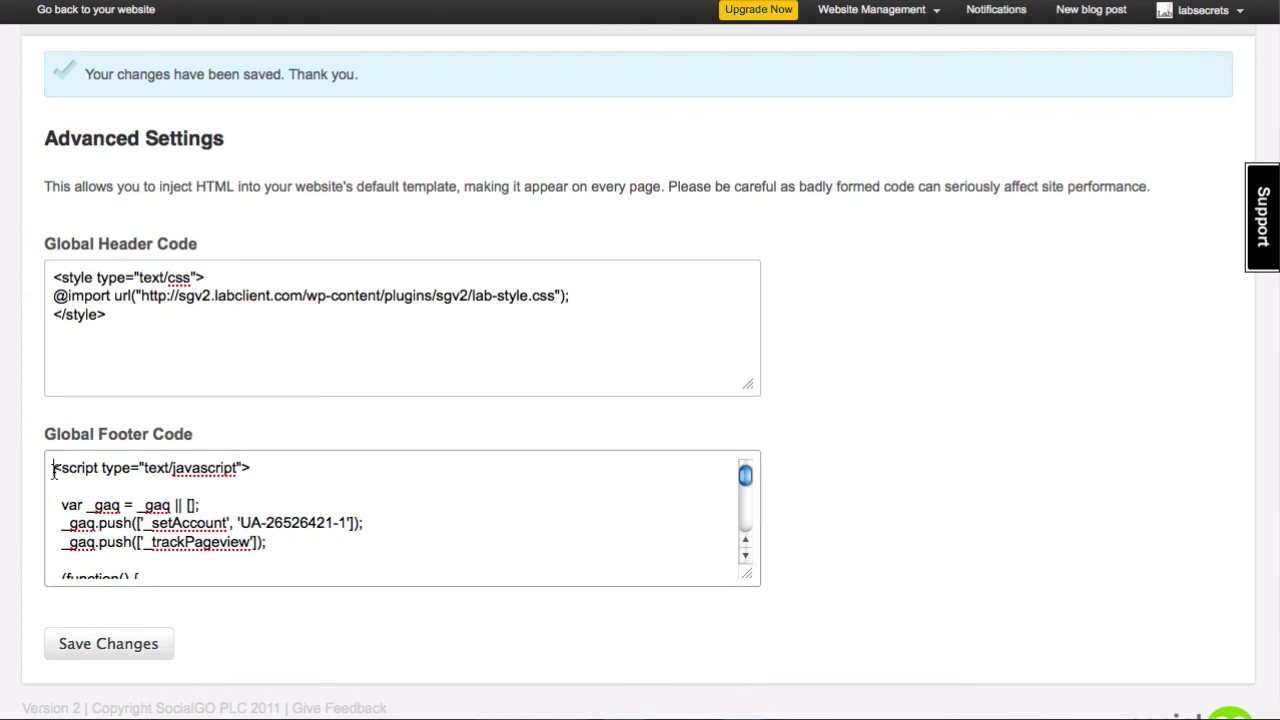
key("Return")
key("Return")
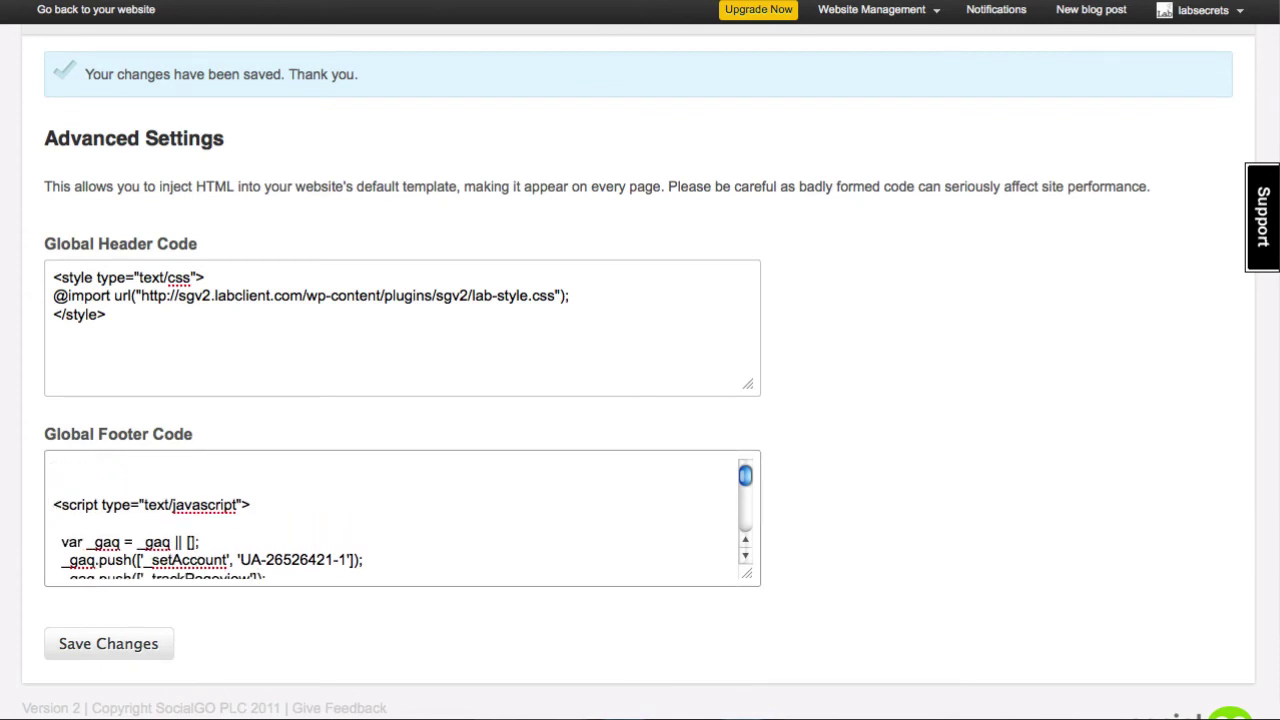
key("Return")
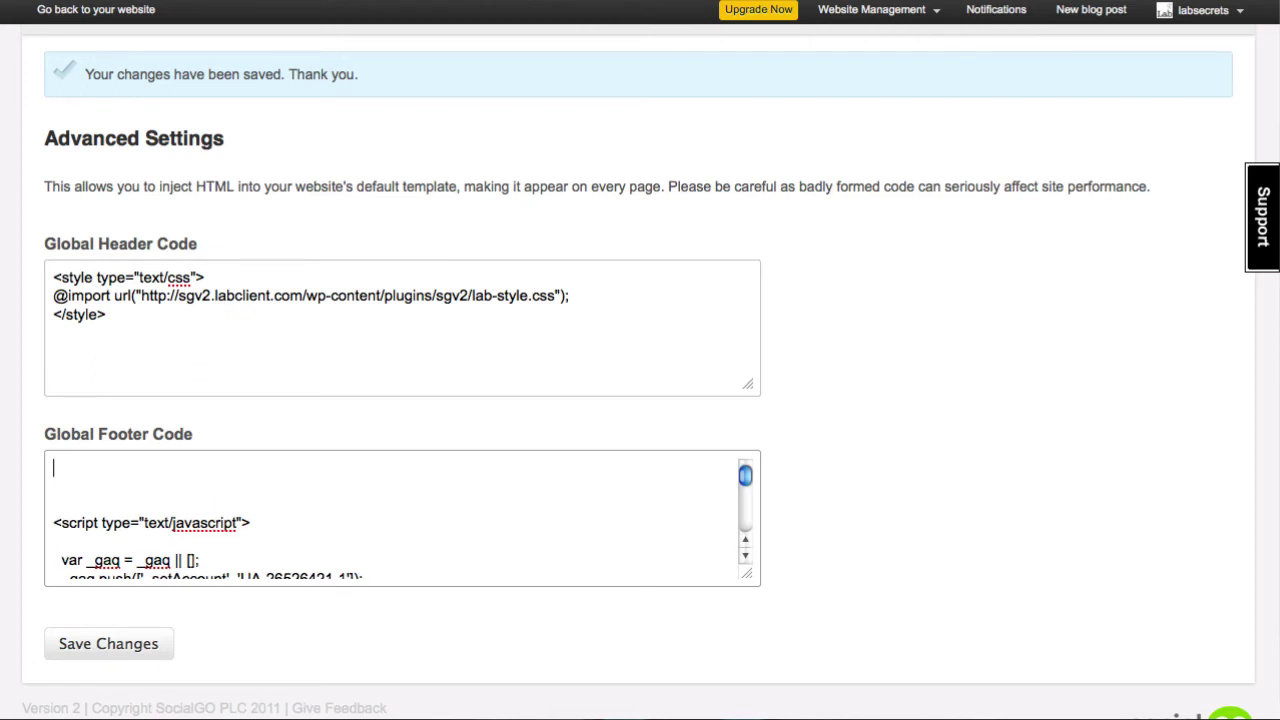
key("super+v")
left_click(126, 642)
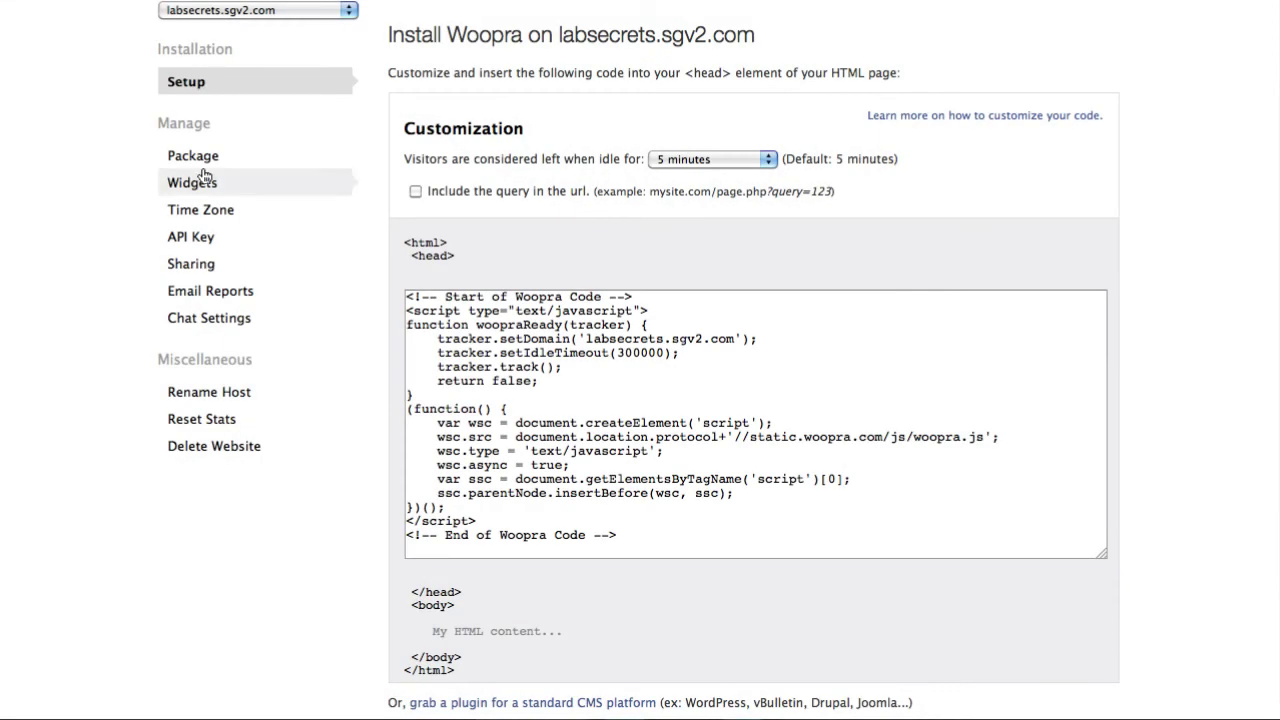
left_click(171, 320)
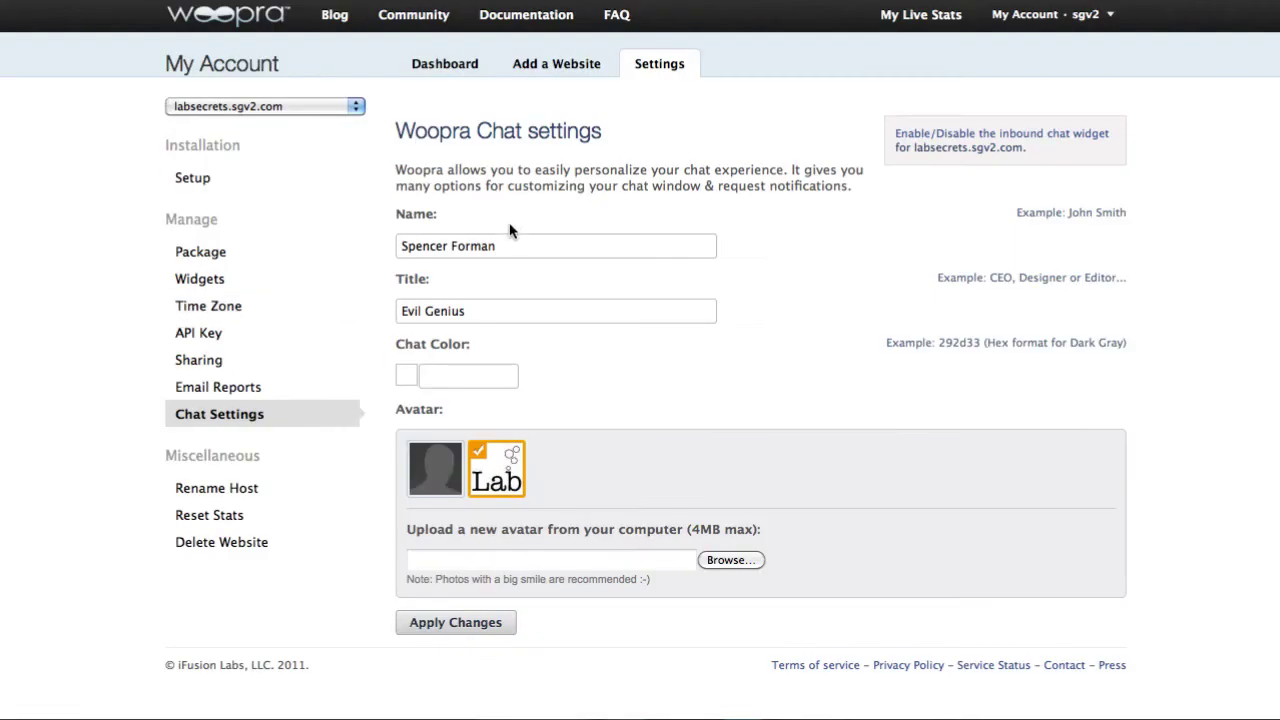
left_click_drag(513, 246, 387, 242)
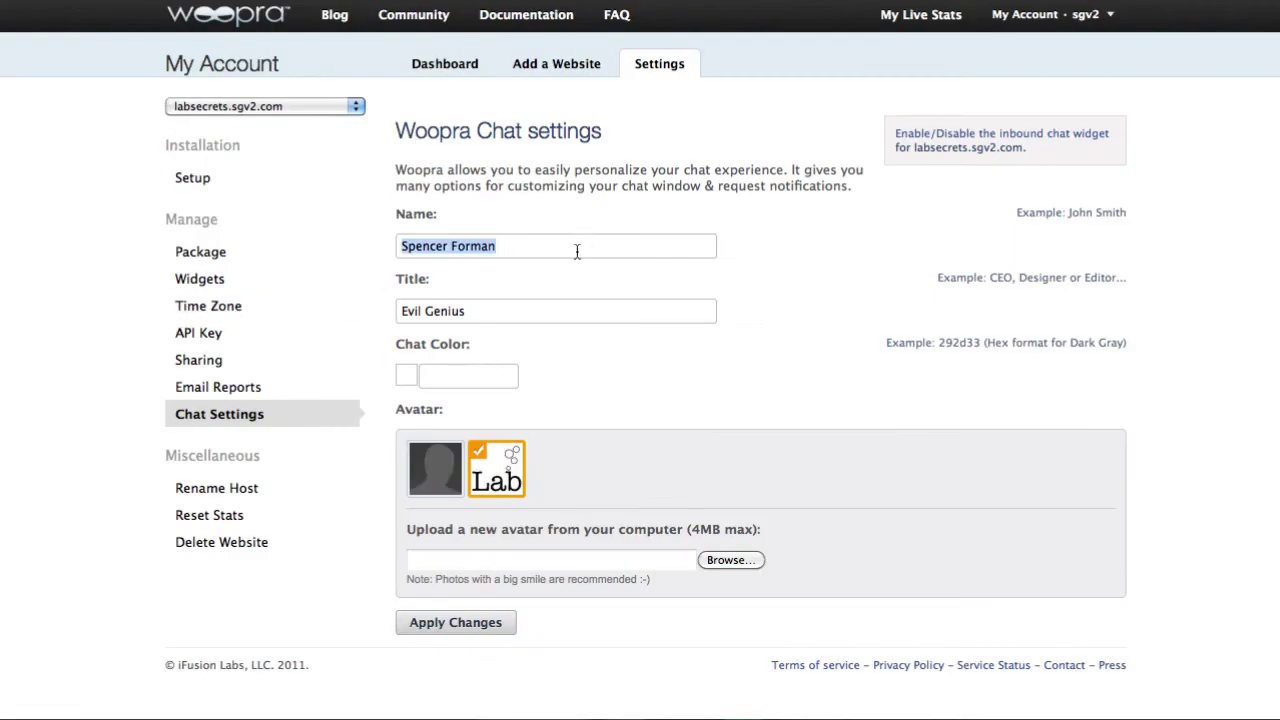
left_click(436, 294)
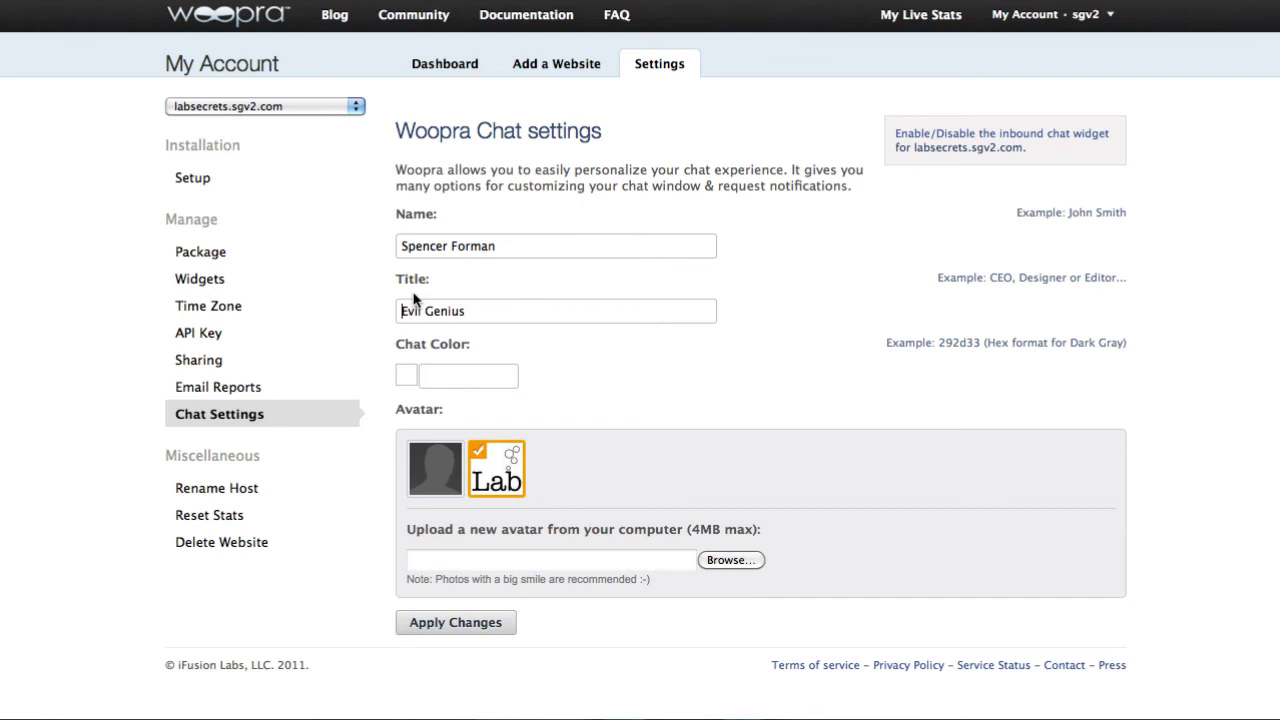
triple_click(415, 305)
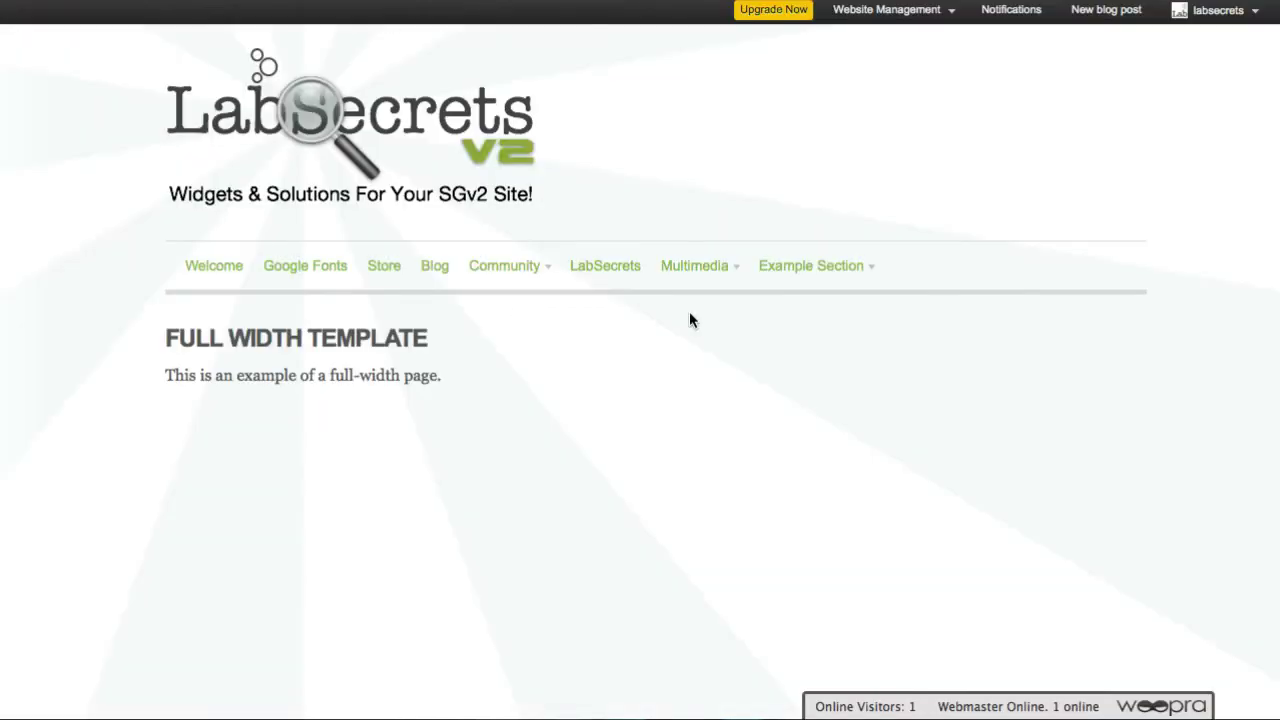
left_click(985, 707)
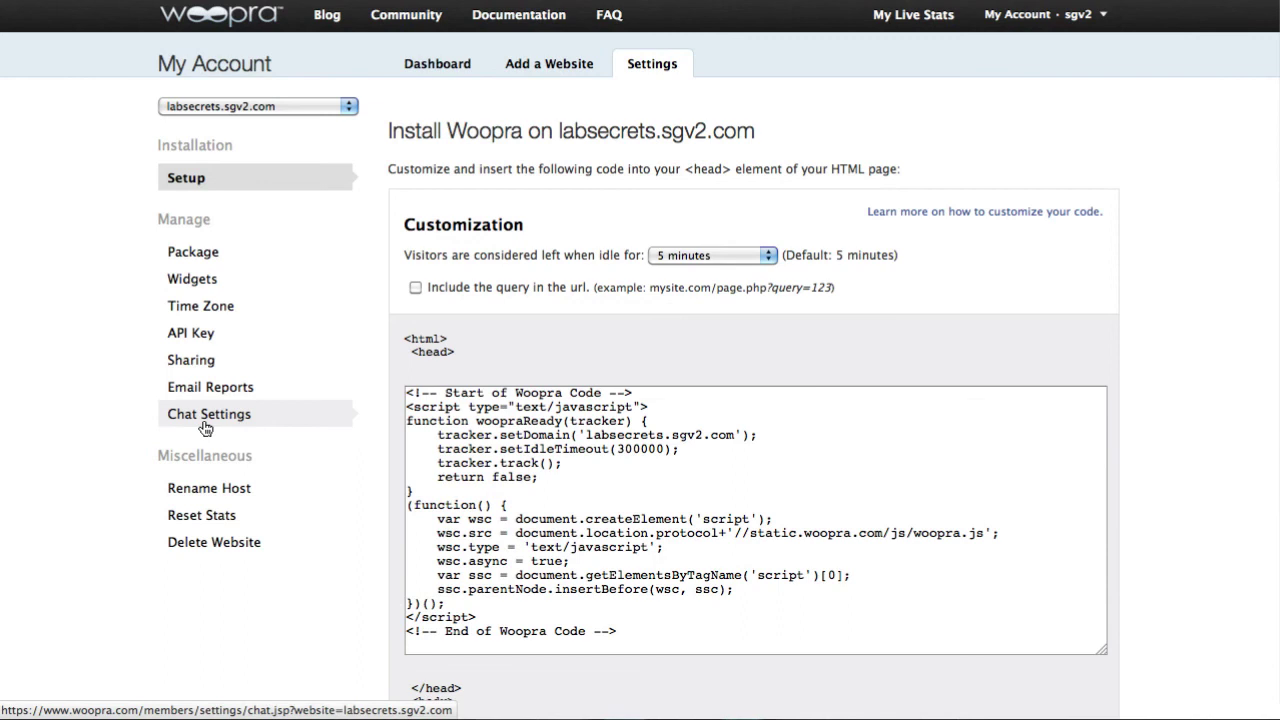
Enable the Visitors Widget and Chat Widget for labsecrets.sgv2.com and update the widget settings
left_click(190, 283)
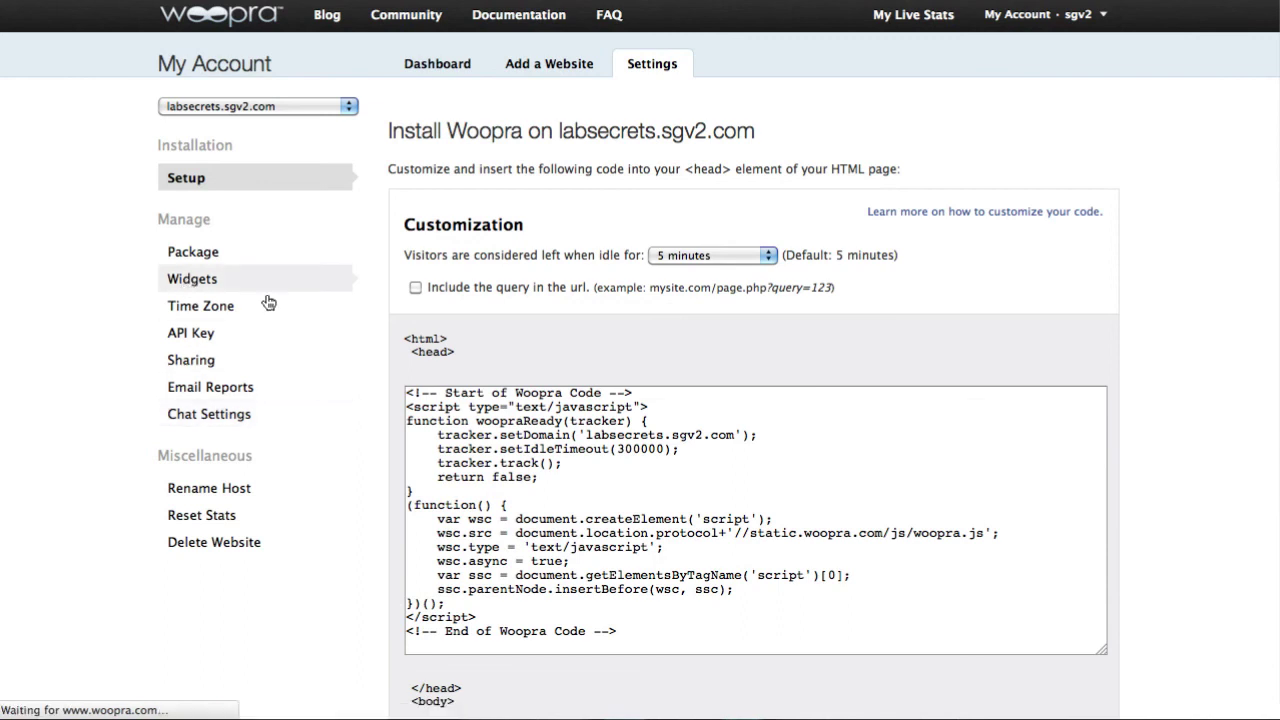
left_click_drag(416, 228, 550, 224)
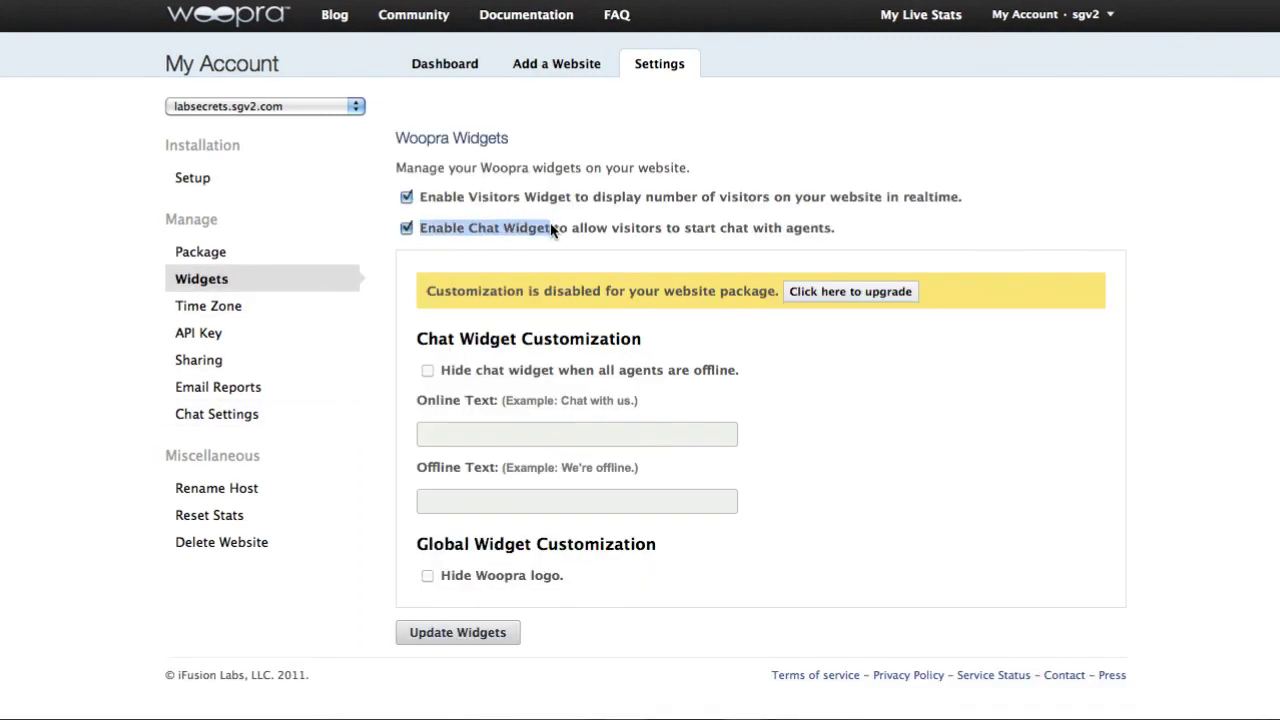
left_click(557, 226)
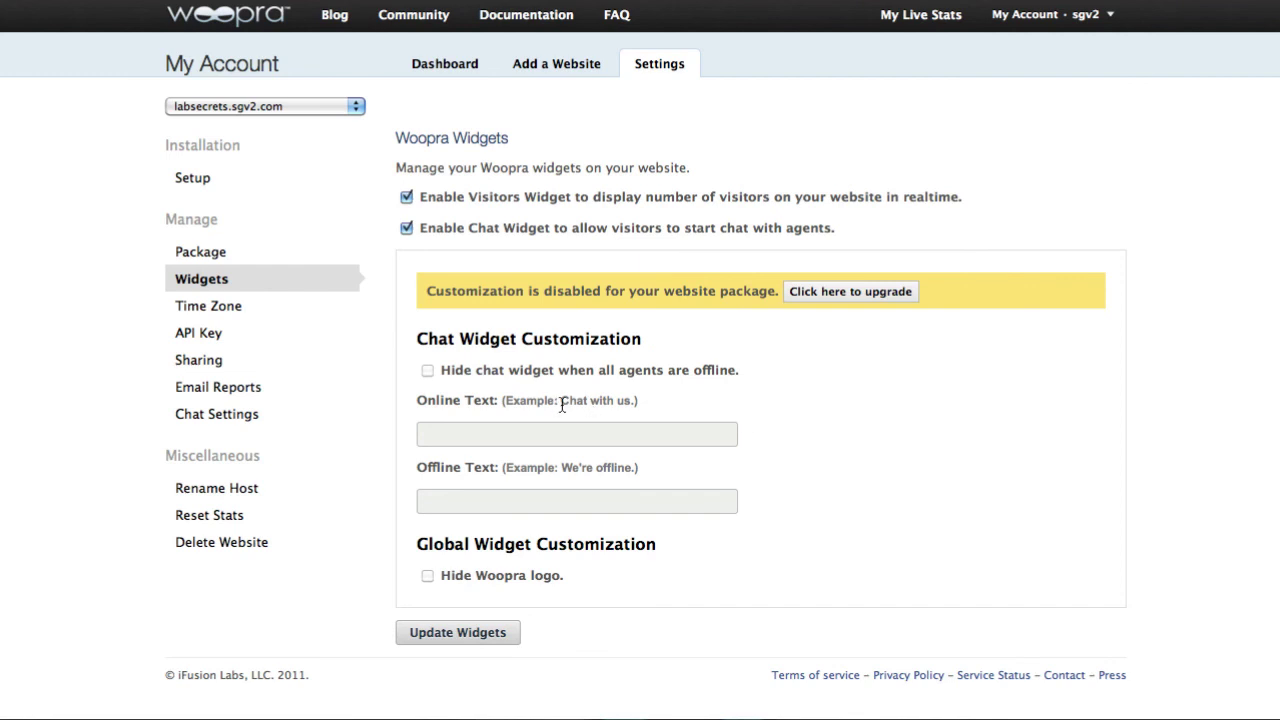
left_click(486, 633)
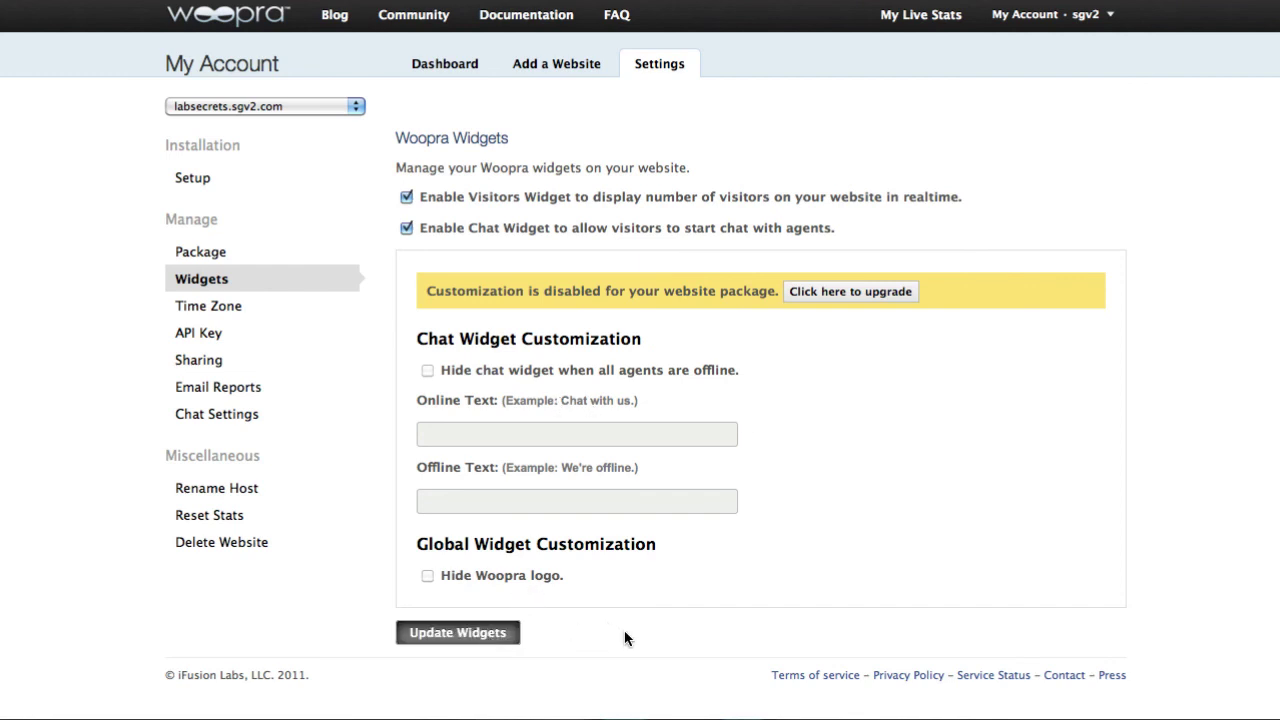